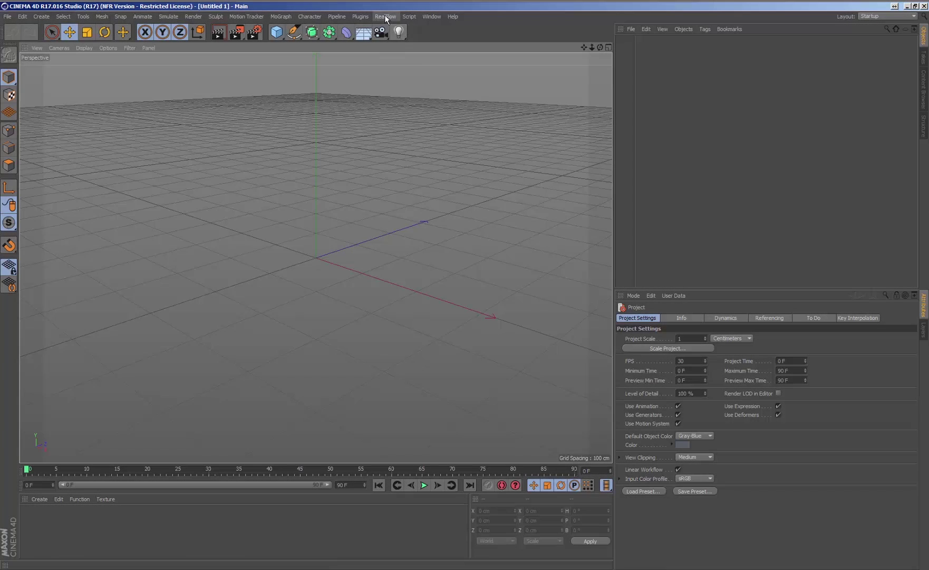
- Open the RealFlow menu to reveal its emitter types
left_click(386, 16)
- Add a RealFlow Circle emitter and start the simulation playing
mouse_move(398, 45)
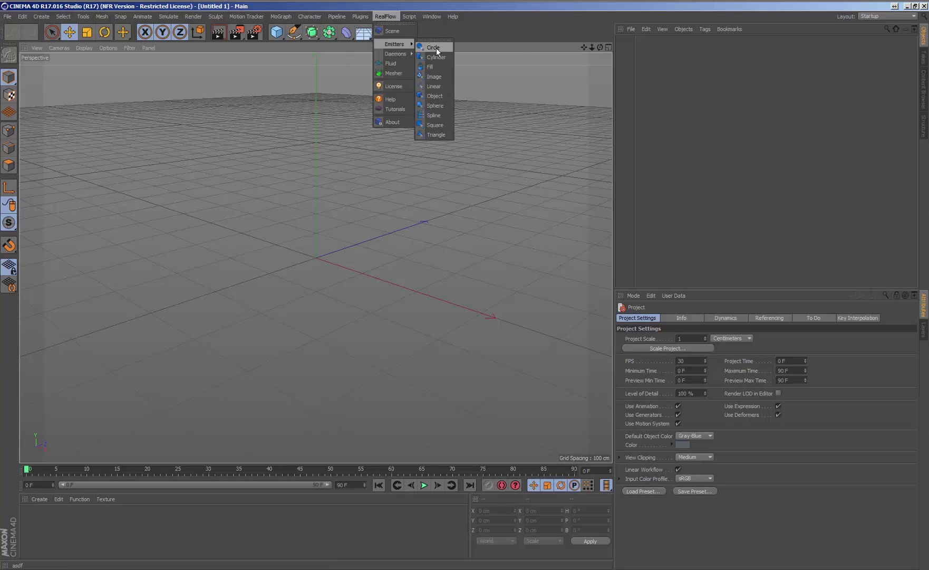
left_click(437, 49)
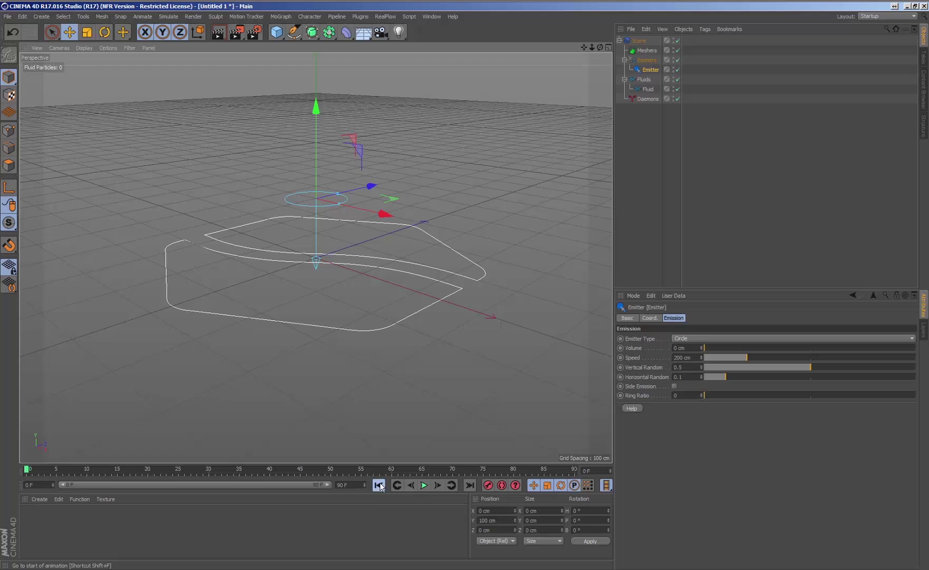
left_click(425, 487)
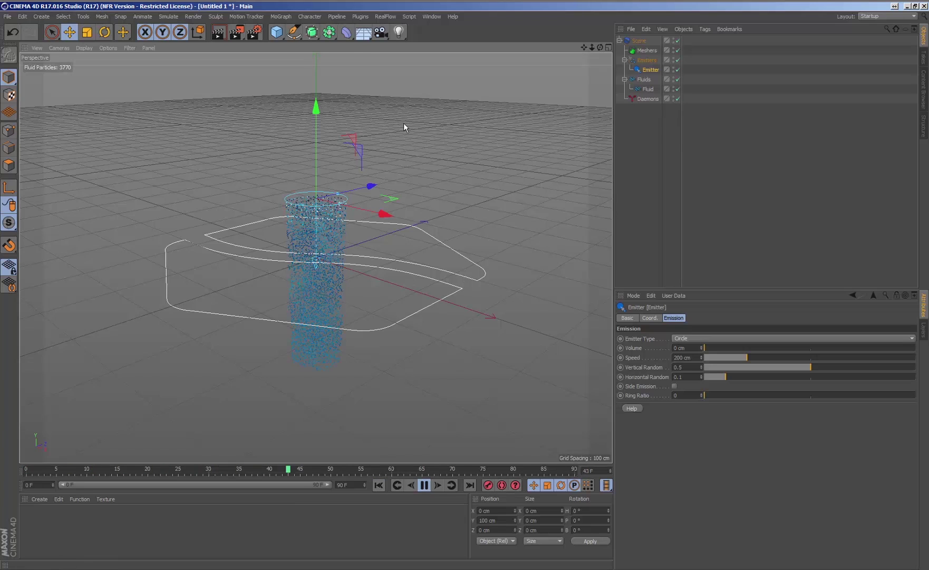
- Add Noise Field and k Age daemons to shape the falling particles
left_click(385, 17)
mouse_move(393, 55)
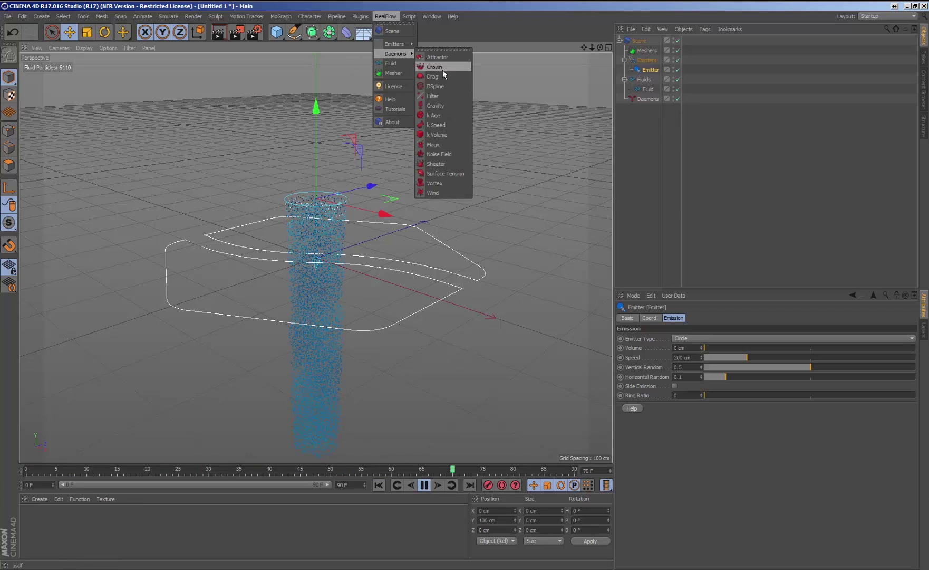
left_click(439, 154)
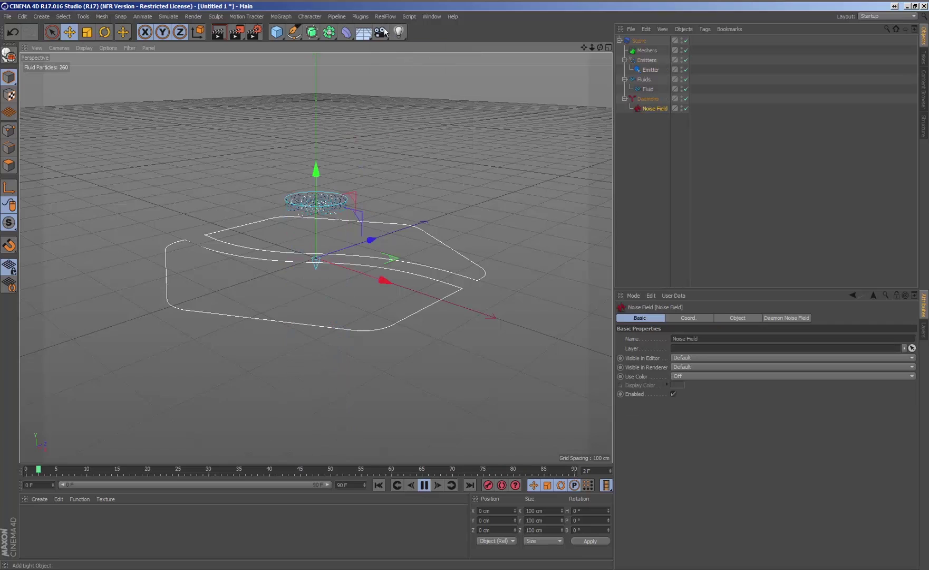
left_click(382, 18)
mouse_move(399, 54)
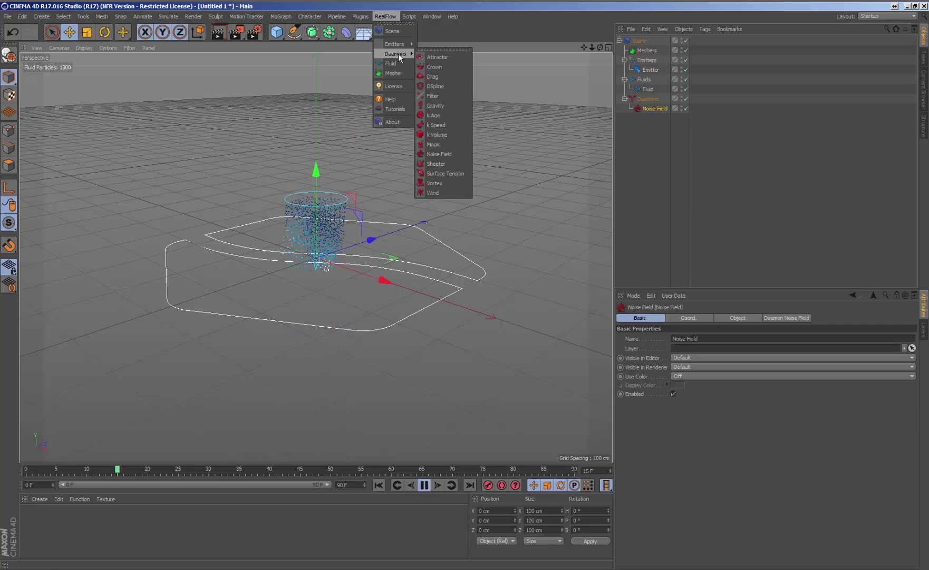
left_click(436, 116)
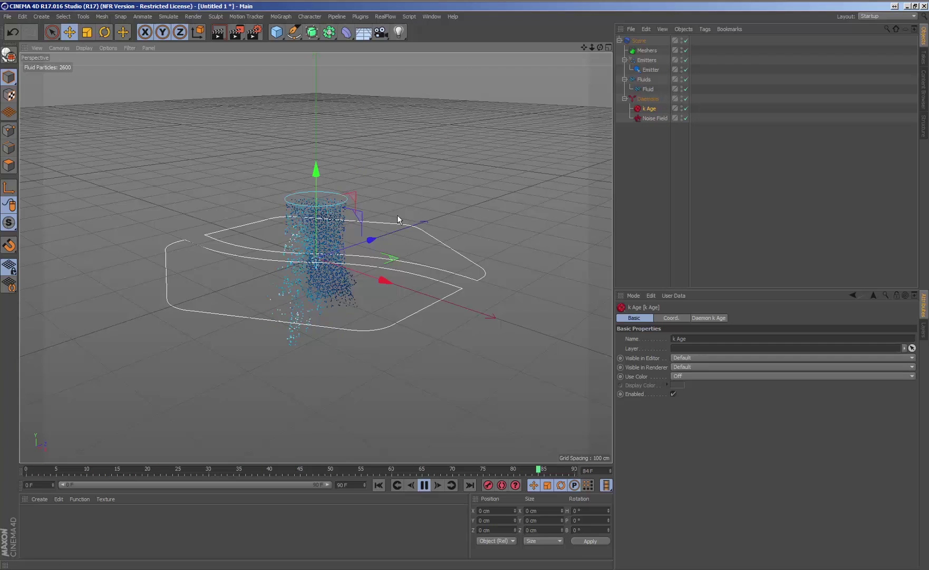
mouse_move(415, 264)
left_mouse_down("alt")
mouse_move(478, 254)
mouse_move(421, 256)
left_mouse_up("alt")
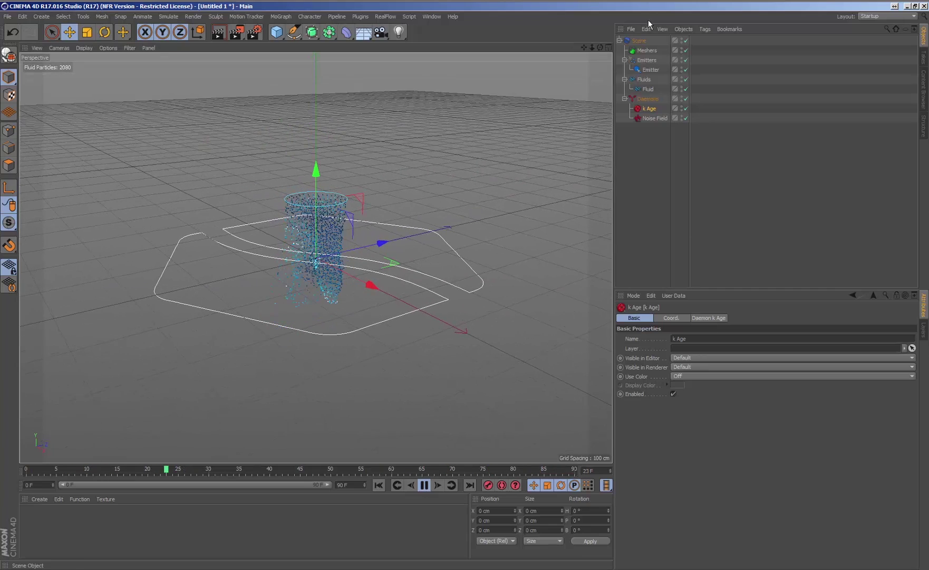
- Switch the emitter type to Cylinder and view the result
left_click(651, 69)
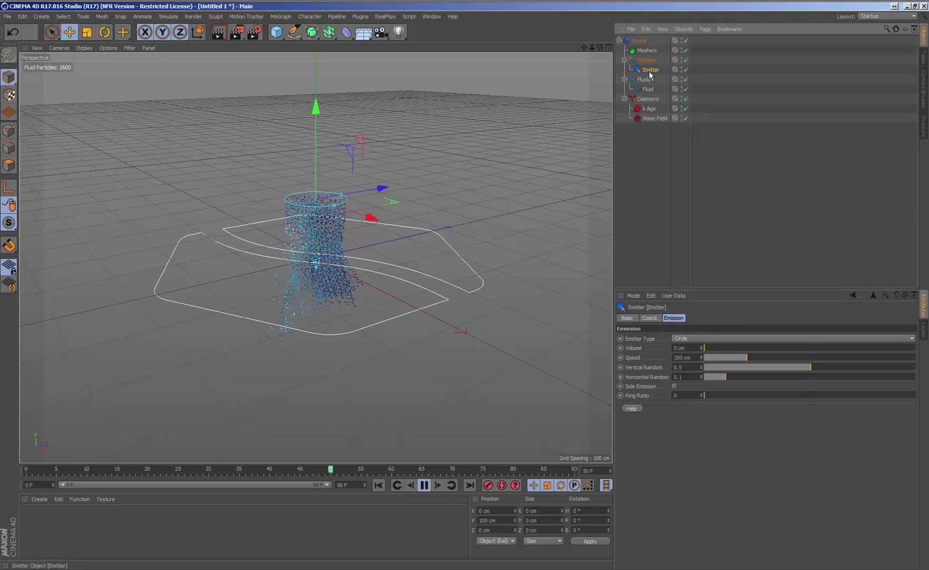
left_click(703, 338)
left_click(694, 358)
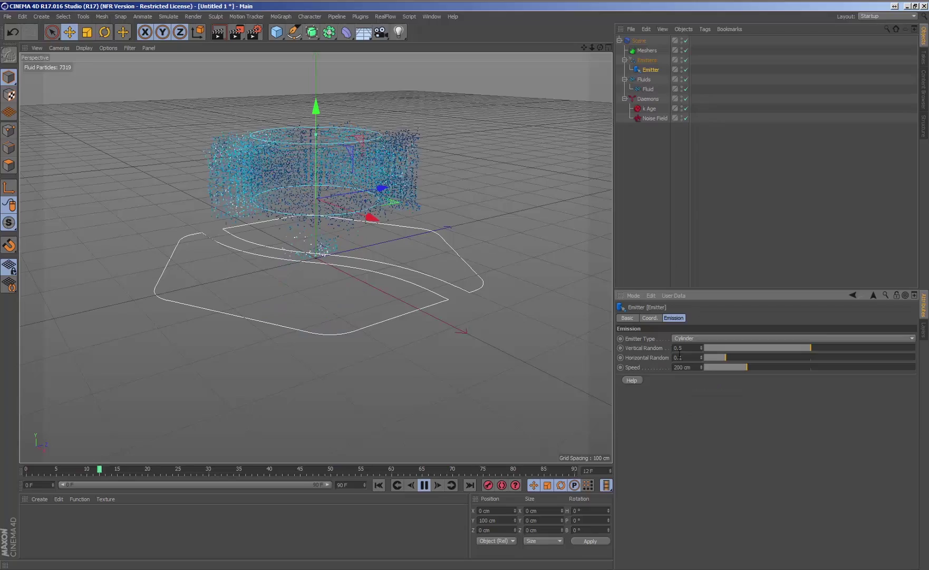
left_click_drag(385, 274, 448, 211, "alt")
- Change the emitter type to Sphere so particles spray outward in all directions
left_click(696, 338)
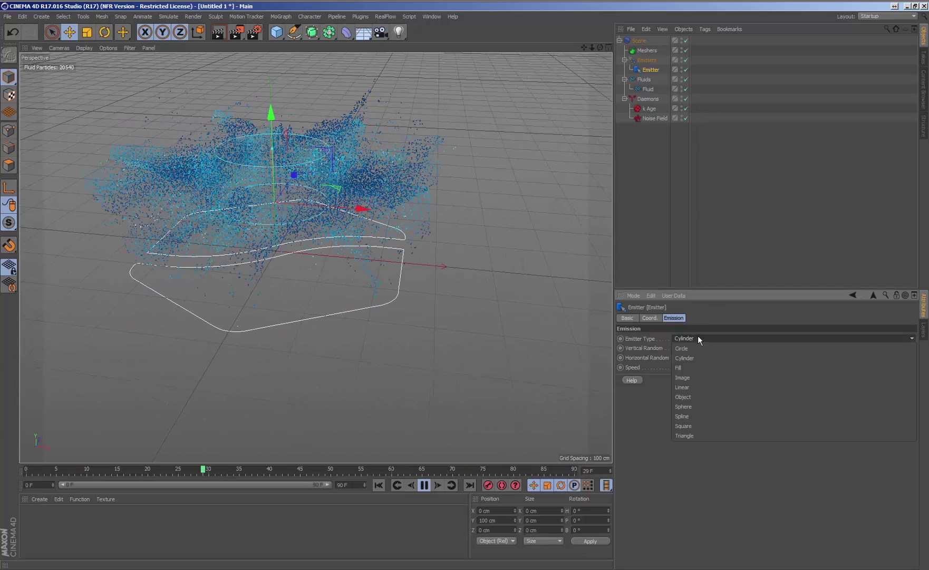
left_click(698, 406)
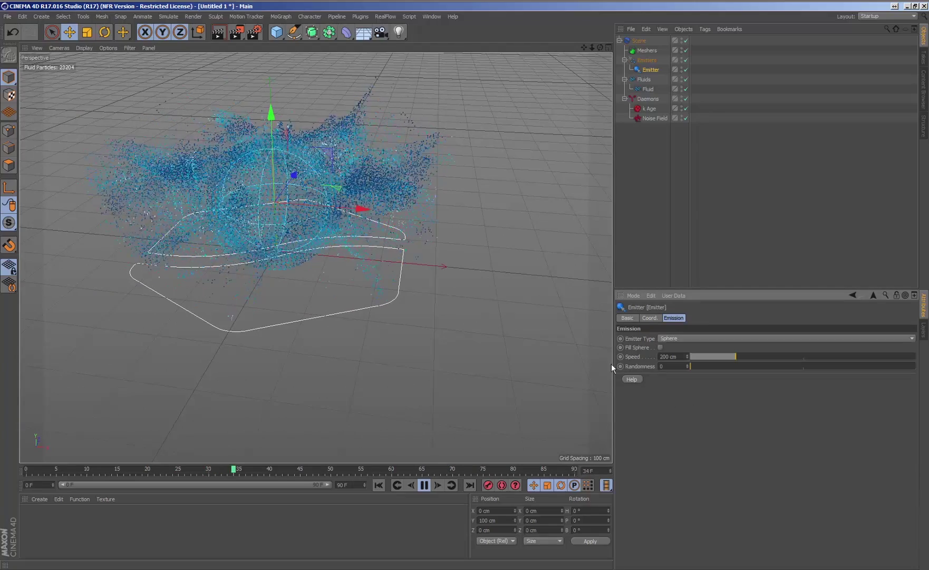
left_click_drag(335, 186, 380, 197, "alt")
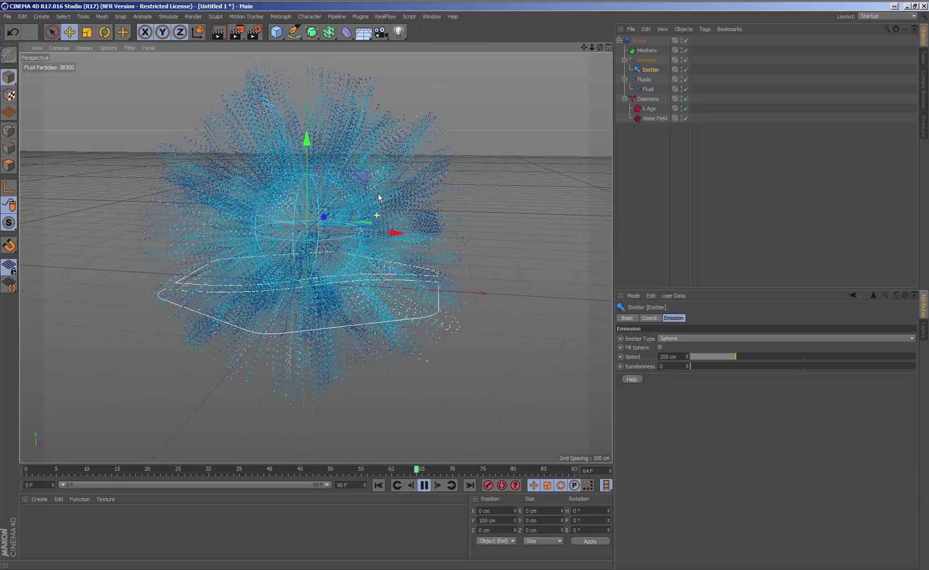
left_click_drag(414, 288, 350, 258, "alt")
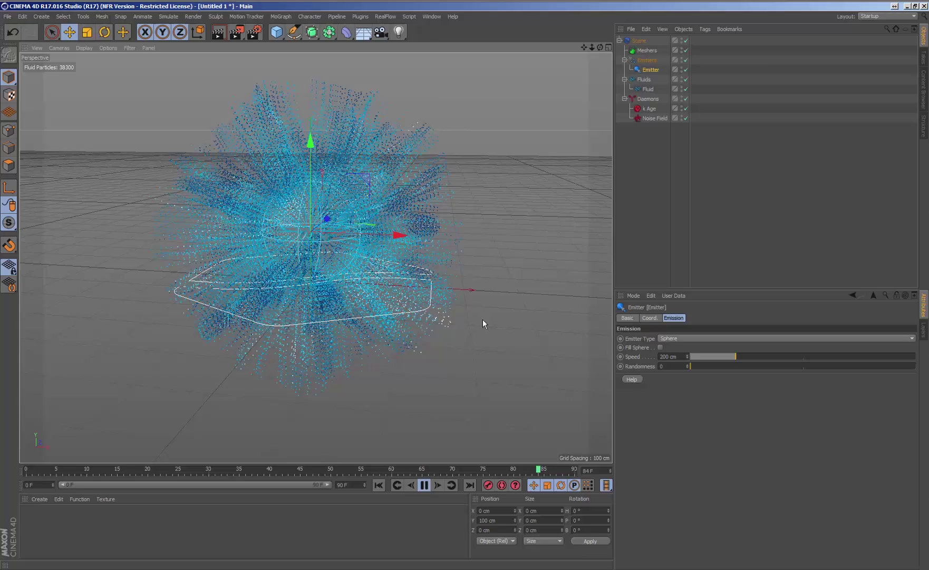
left_click(646, 41)
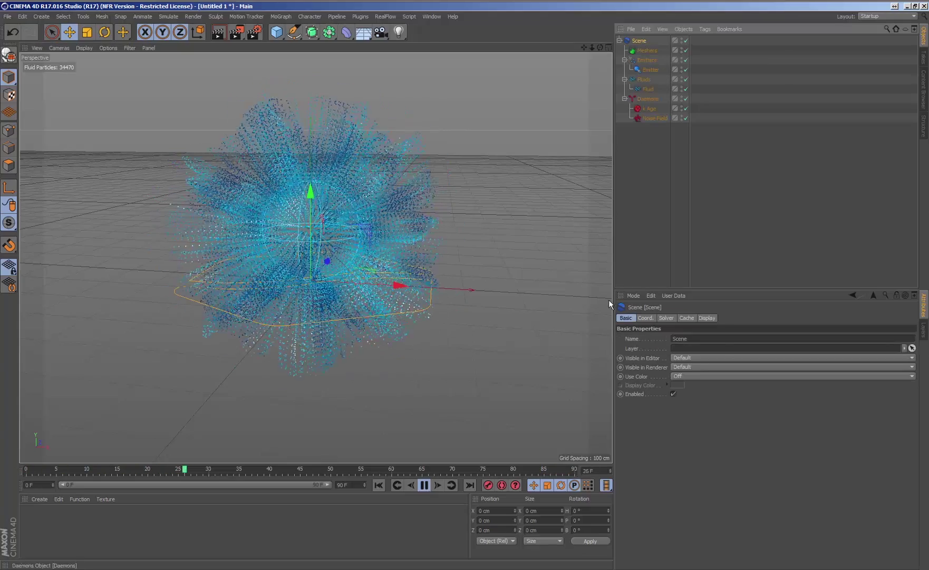
left_click(666, 318)
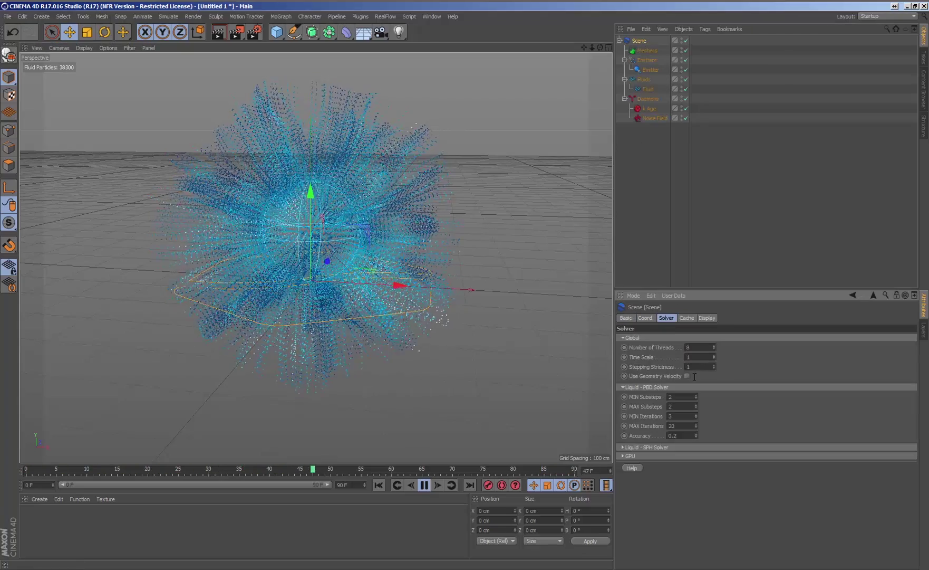
left_click(648, 448)
left_click(653, 477)
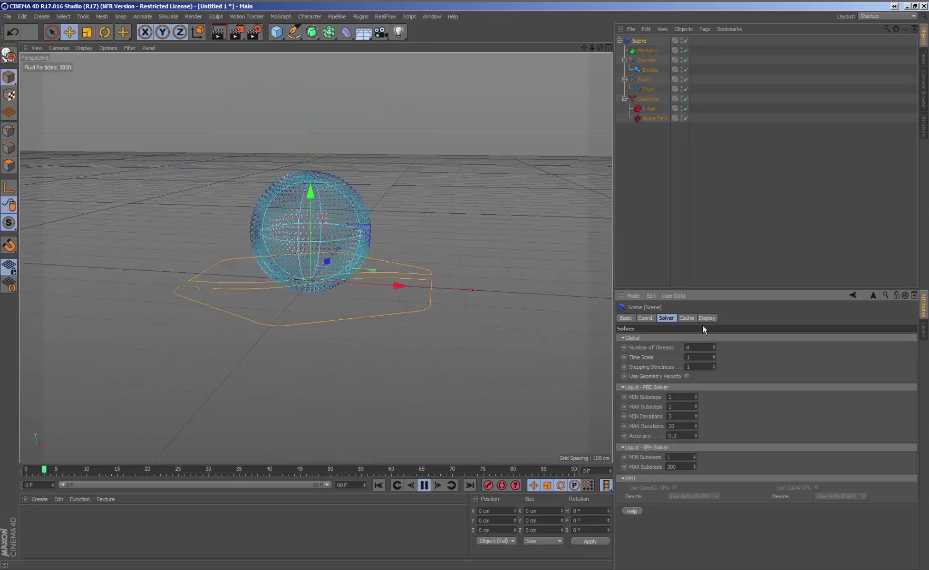
left_click(687, 318)
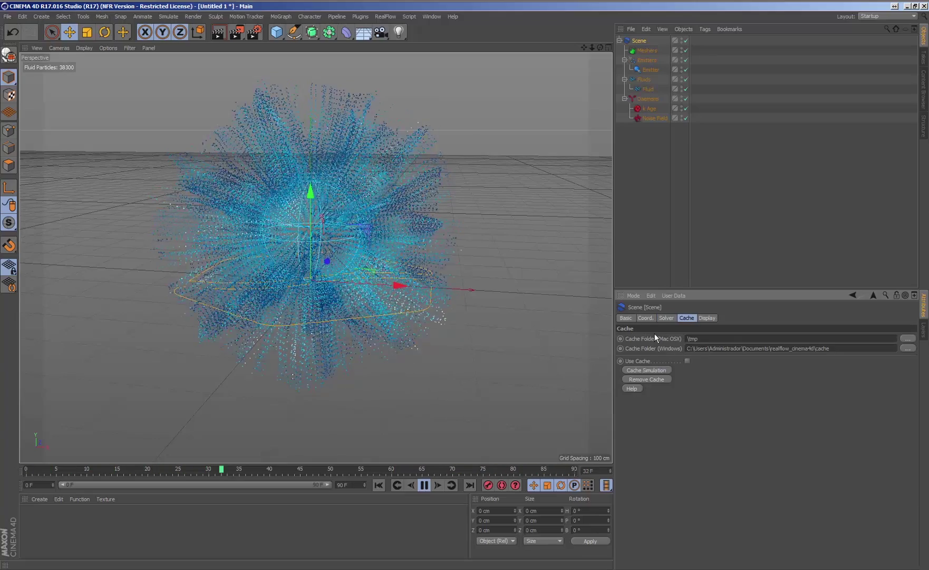
left_click(646, 51)
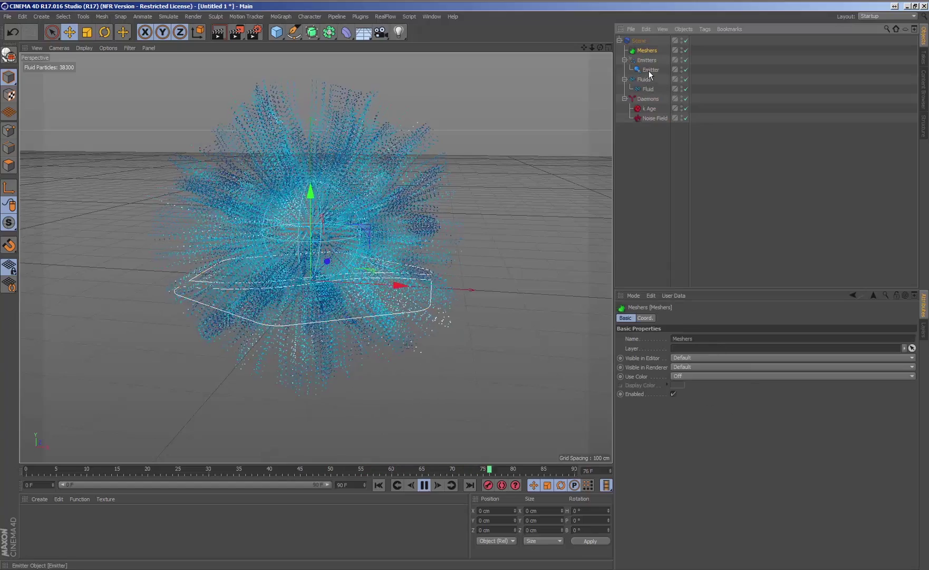
left_click(649, 70)
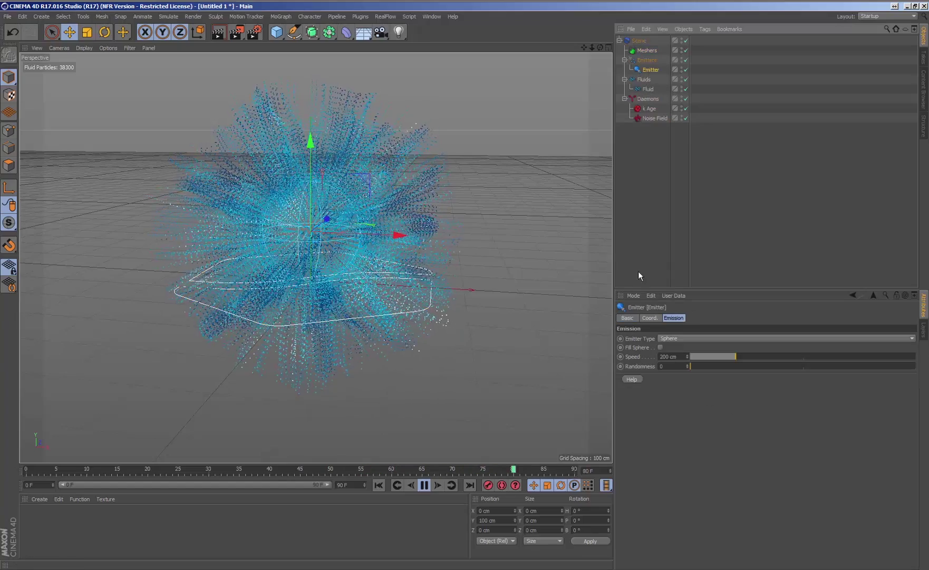
left_click(681, 337)
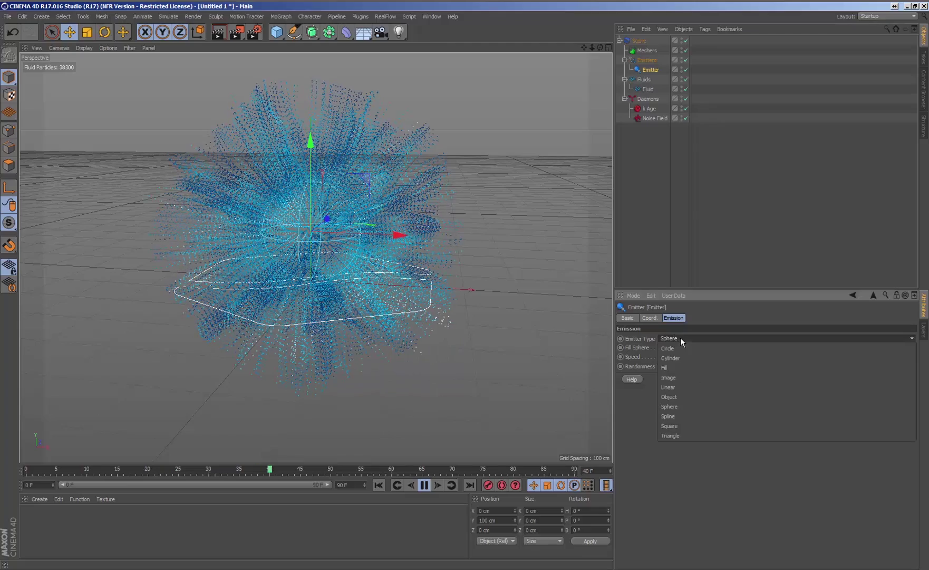
left_click(637, 407)
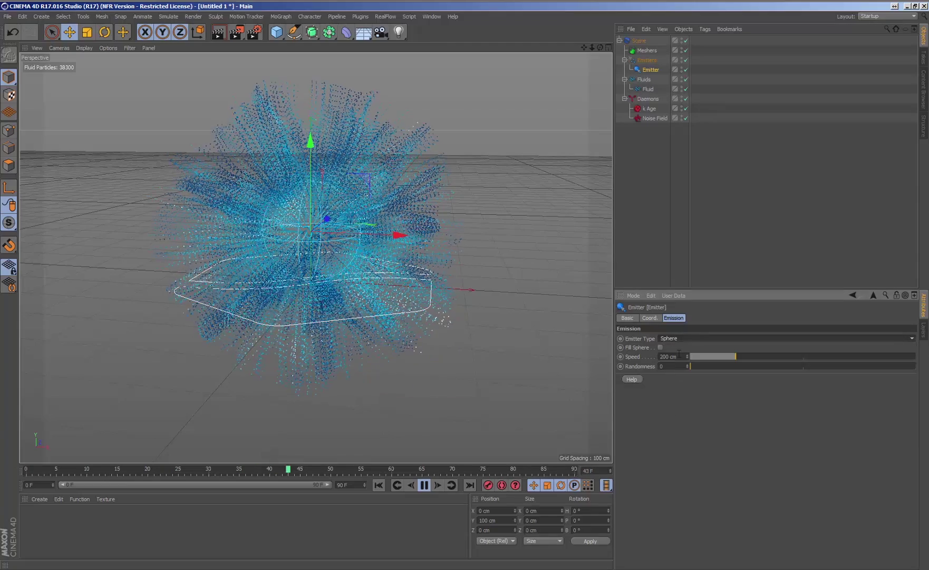
left_click(647, 89)
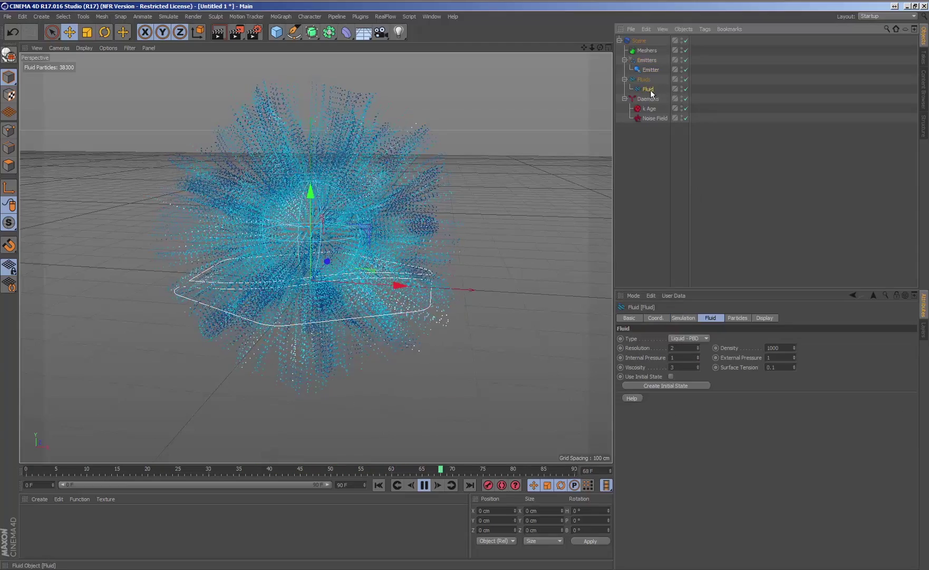
left_click(689, 338)
left_click(681, 348)
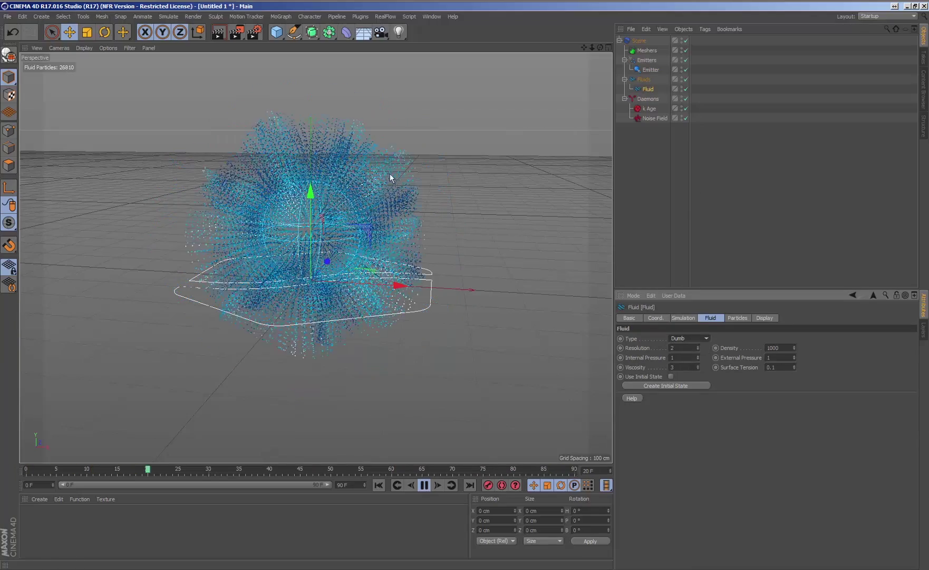
left_click(683, 338)
left_click(684, 358)
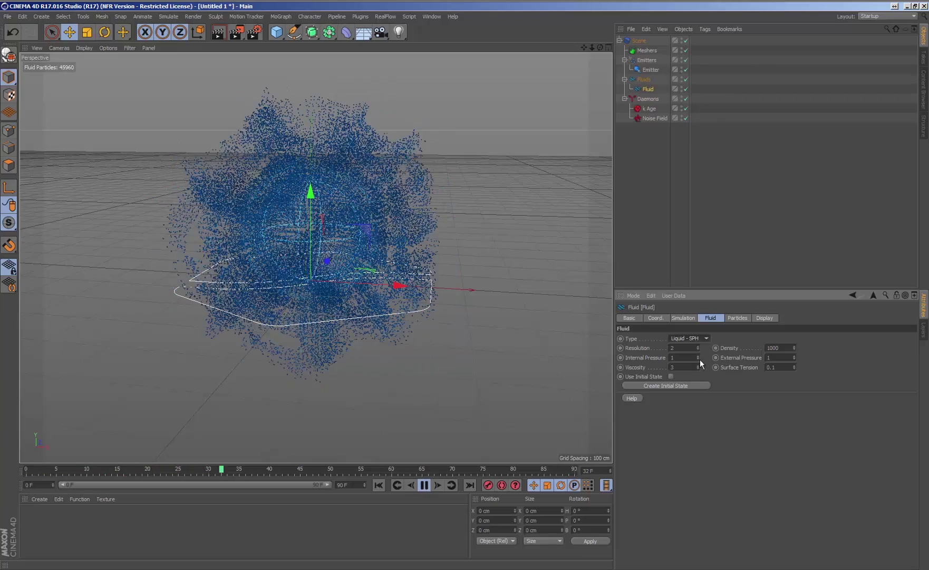
left_click(688, 338)
left_click(682, 368)
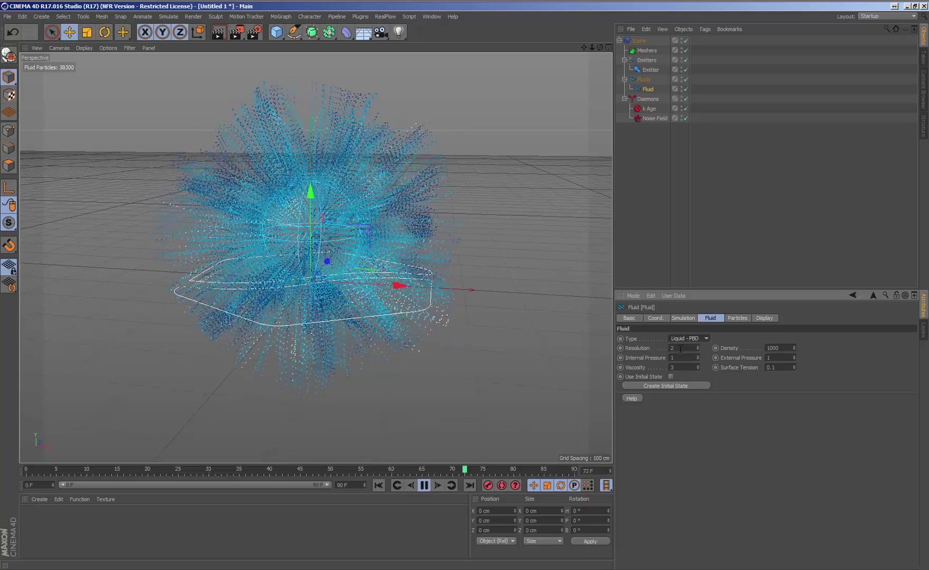
- Set the emitter type back to Circle and slide the emitter along X
left_click(650, 70)
left_click(671, 318)
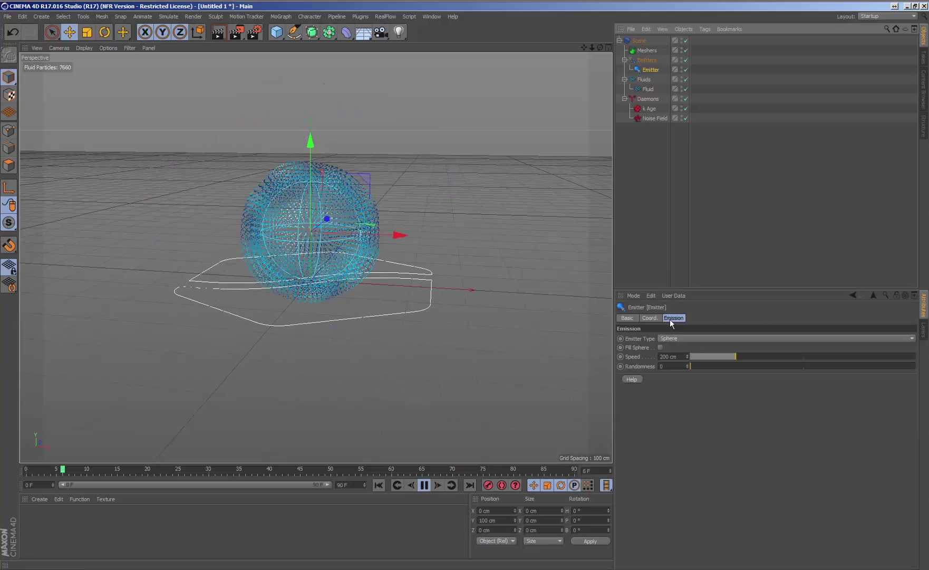
left_click(679, 337)
left_click(673, 350)
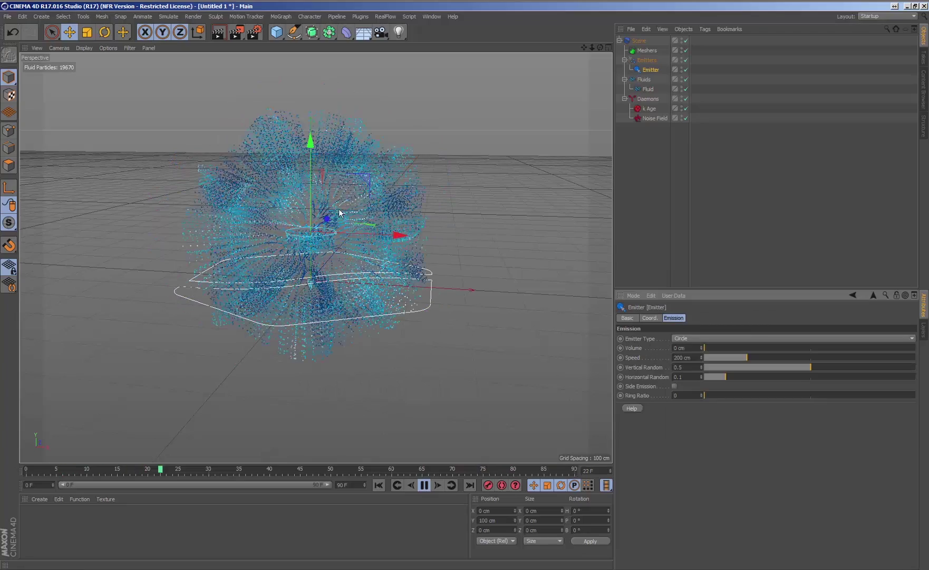
middle_click_drag(330, 259, 340, 205, "alt")
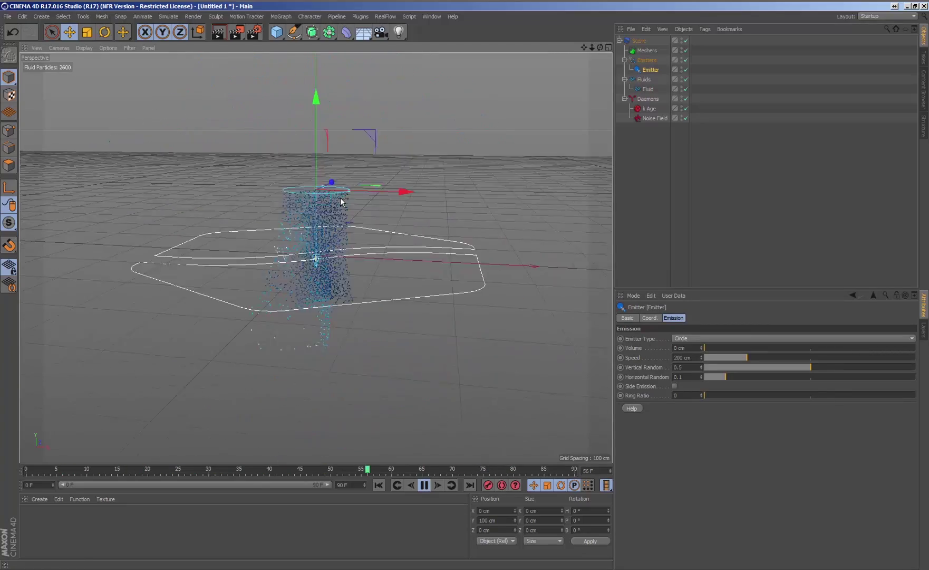
left_click_drag(409, 182, 305, 160)
- Raise the fluid's Resolution to 25 while nudging the emitter along X
left_click(650, 88)
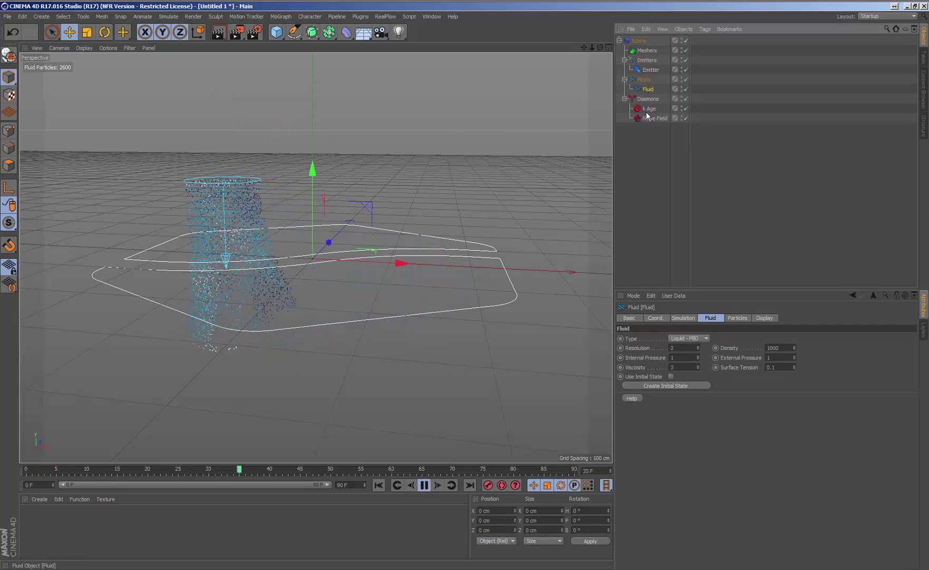
left_click(679, 347)
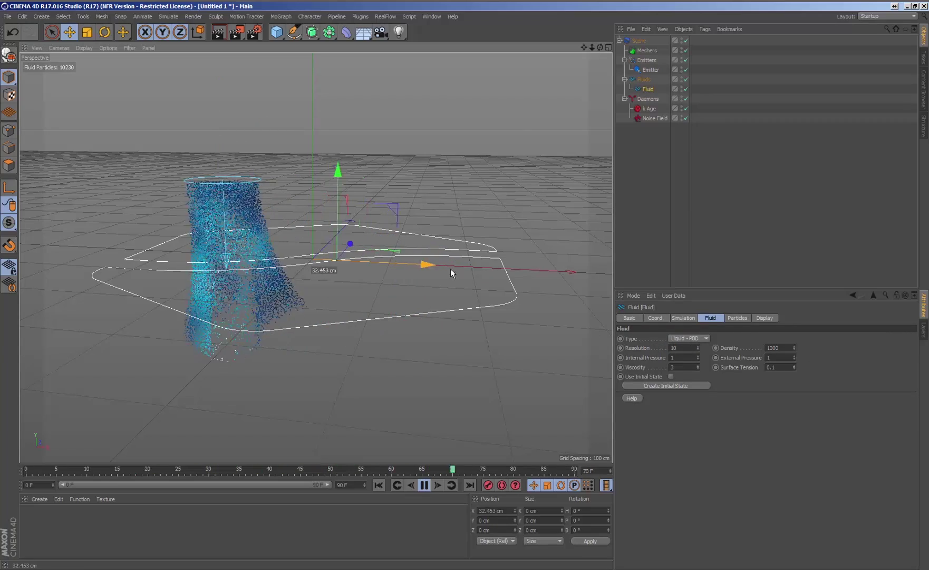
left_click(246, 184)
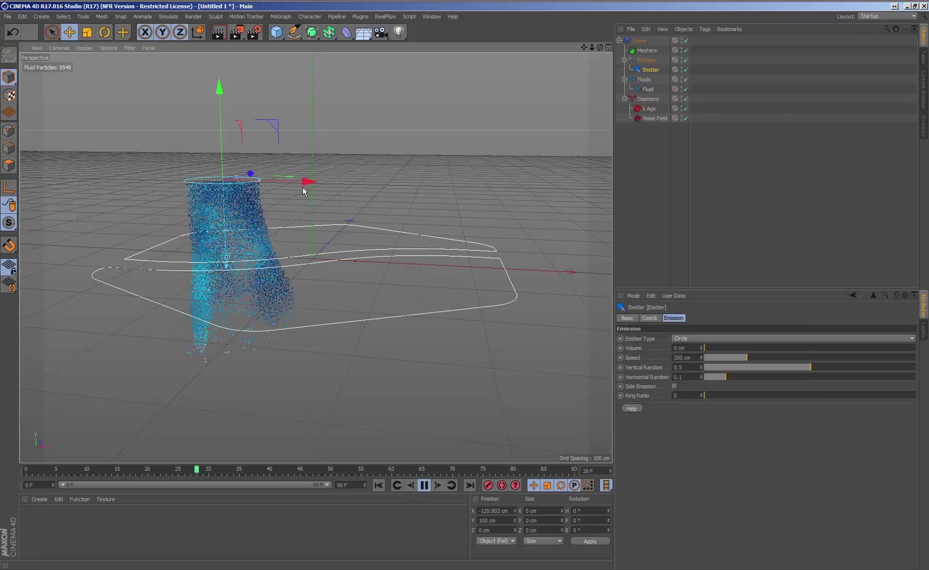
left_click_drag(304, 191, 246, 199)
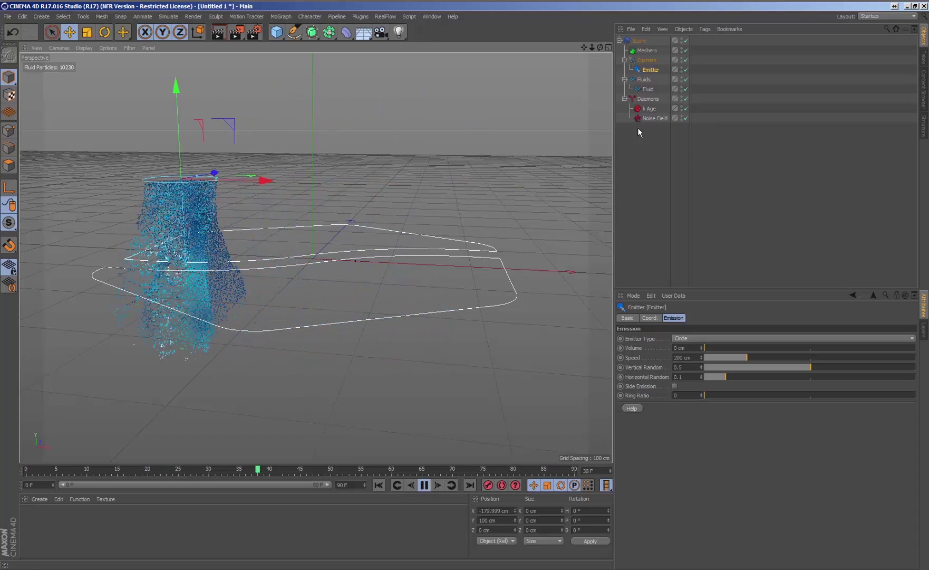
left_click(653, 89)
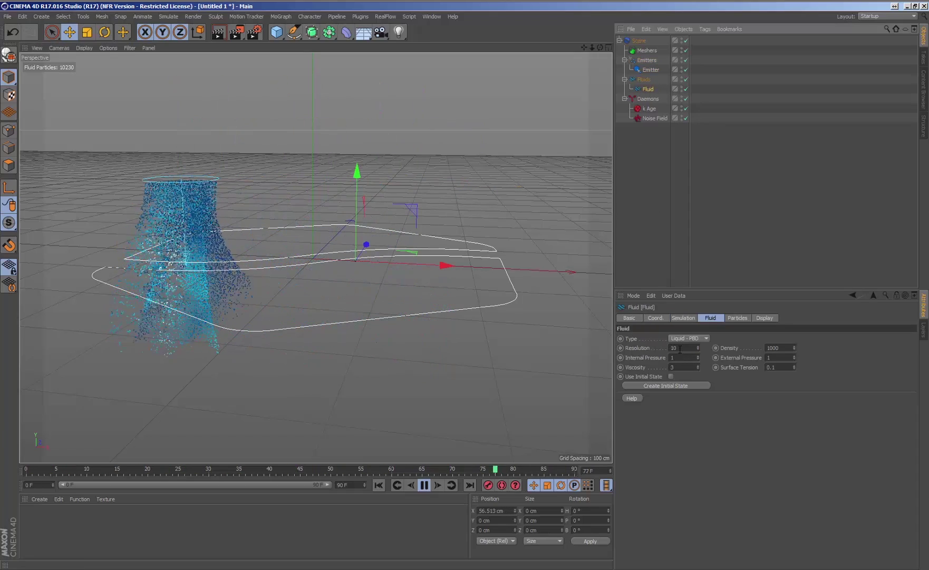
left_click(680, 348)
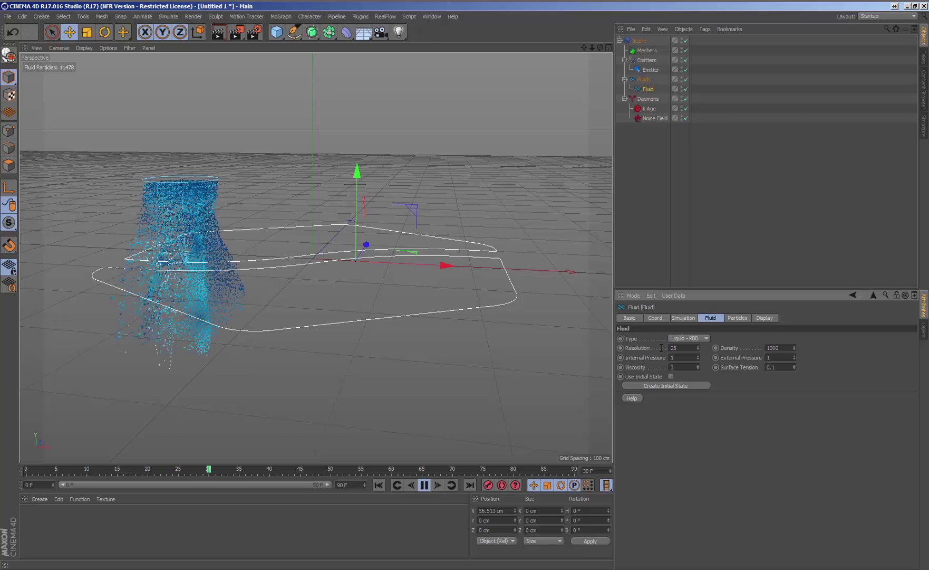
- Move the Circle emitter to X -65.823 cm and stop playback
left_click(213, 179)
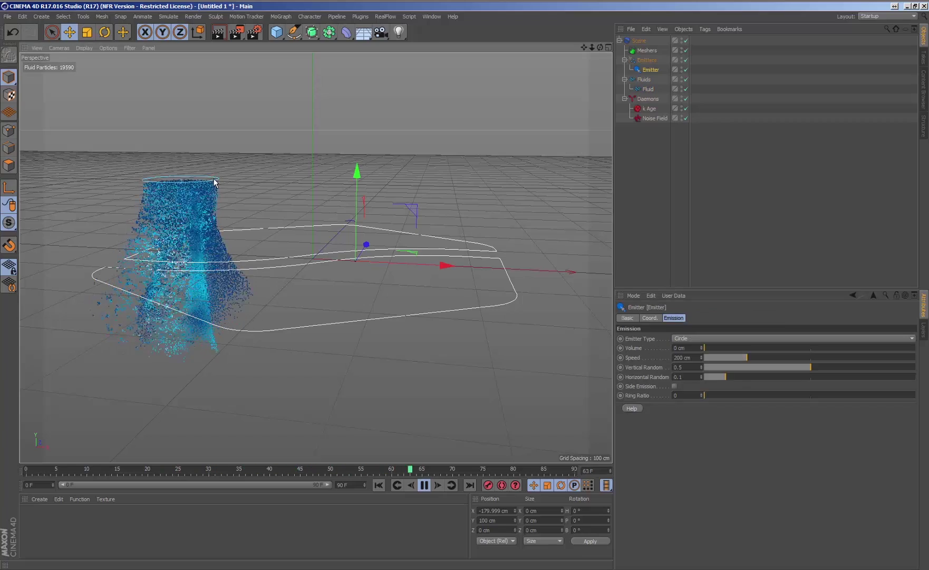
left_click_drag(255, 186, 414, 235)
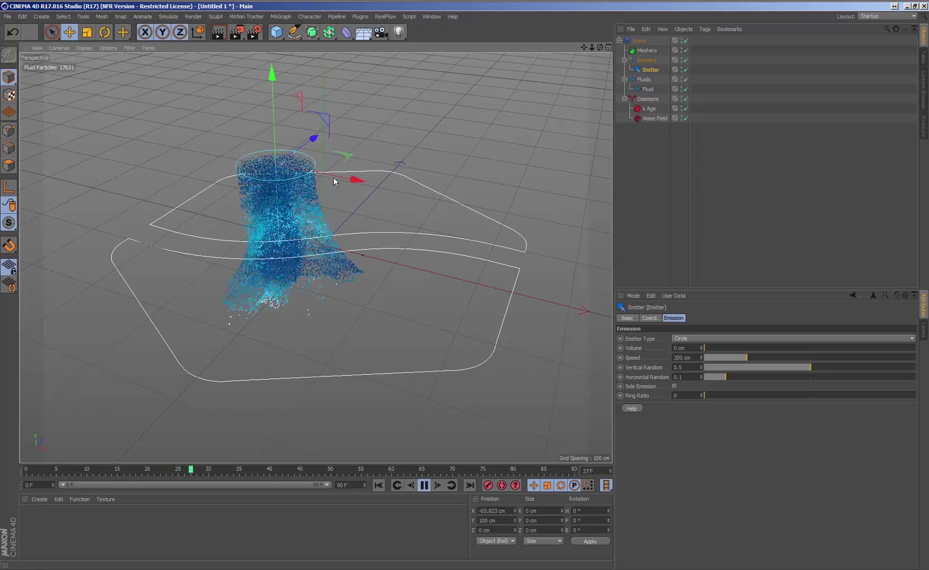
left_click(424, 485)
scroll(399, 297, "down", 5)
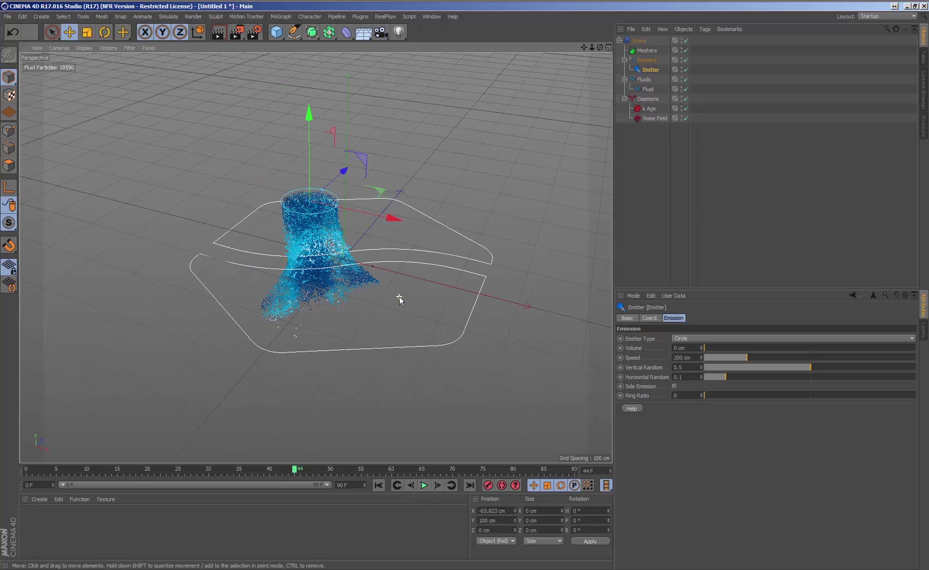
- Draw an open spline curve arching around the scene with the Pen tool
left_click(295, 33)
left_click(499, 255)
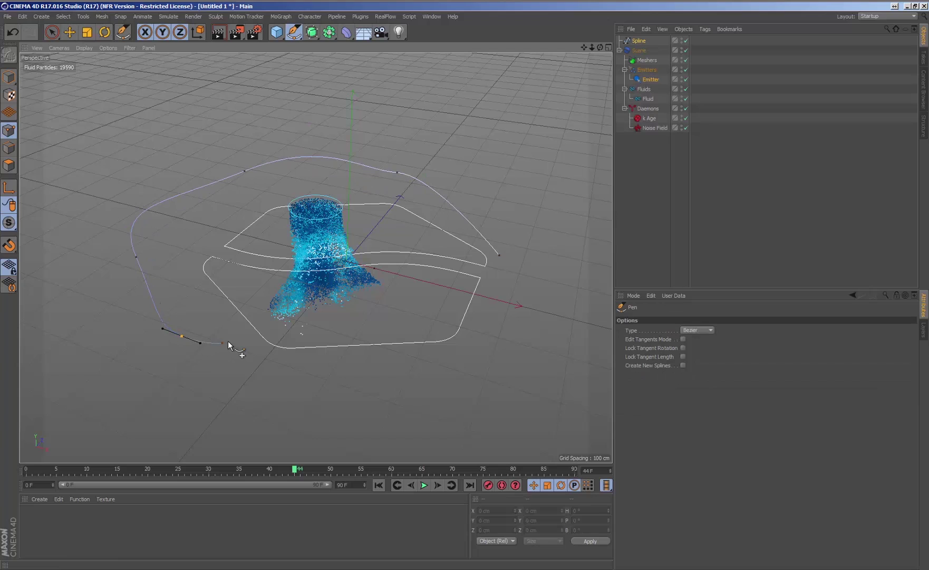
key("Escape")
key("e")
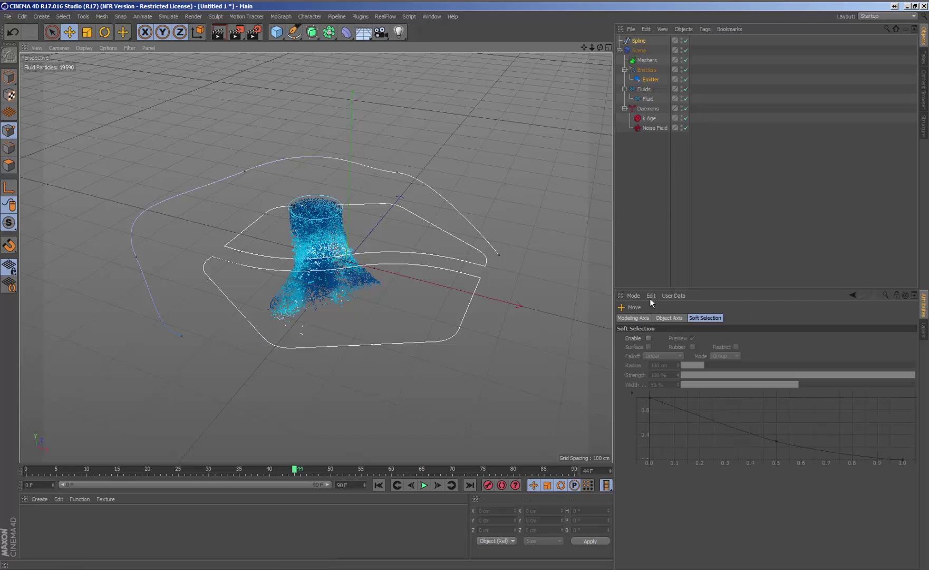
- Make the emitter a Spline type and link the drawn Spline as its Spline Object
left_click(653, 82)
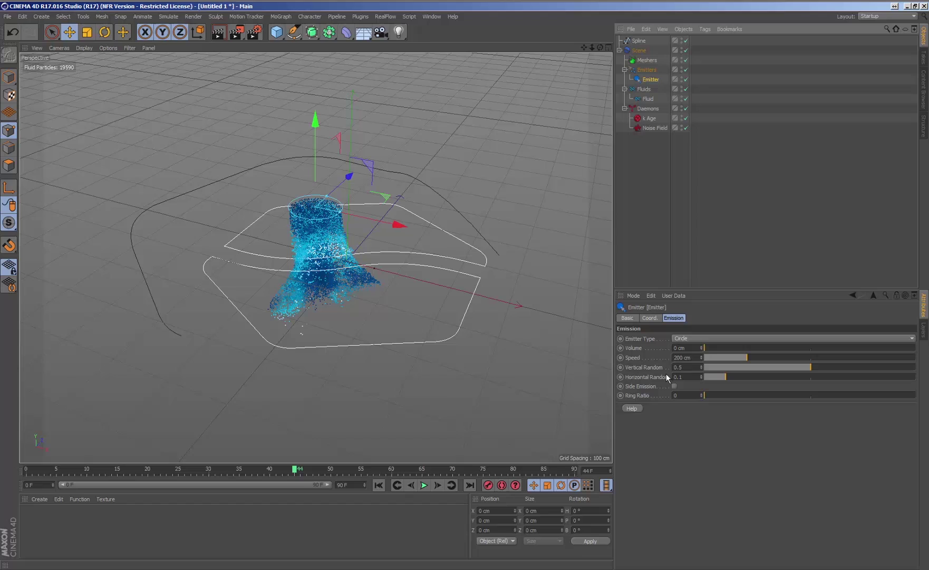
left_click(699, 338)
left_click(694, 419)
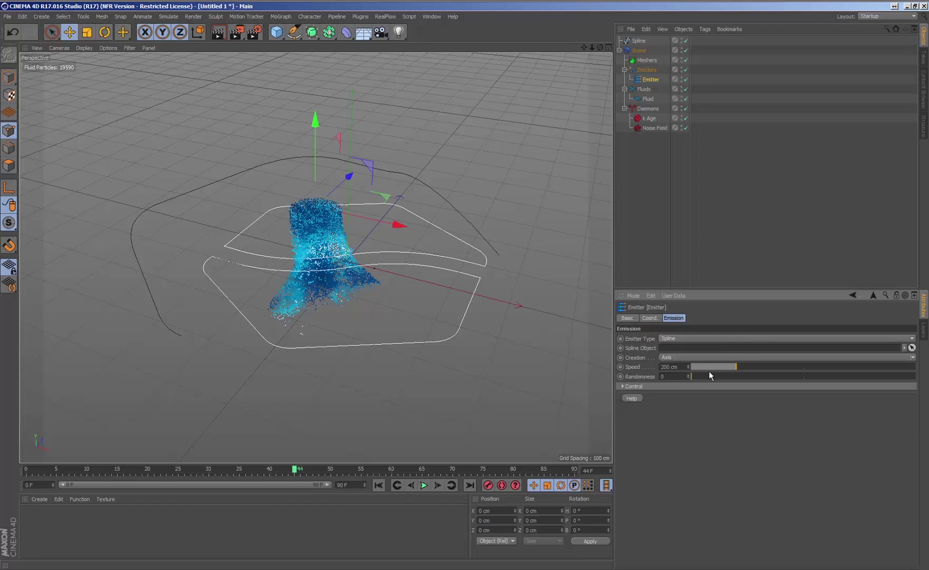
left_click_drag(637, 47, 664, 307)
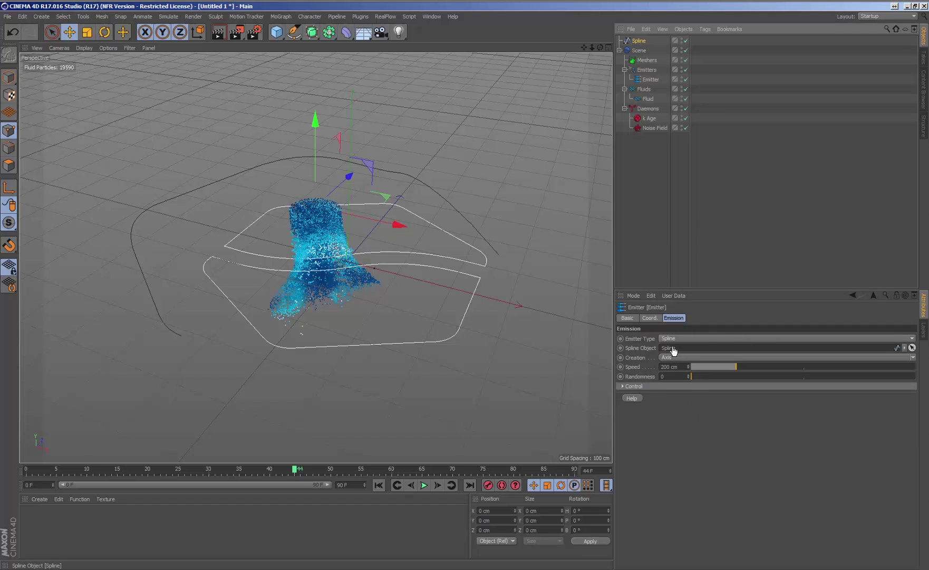
left_click_drag(673, 350, 668, 352)
left_click_drag(415, 231, 394, 191, "alt")
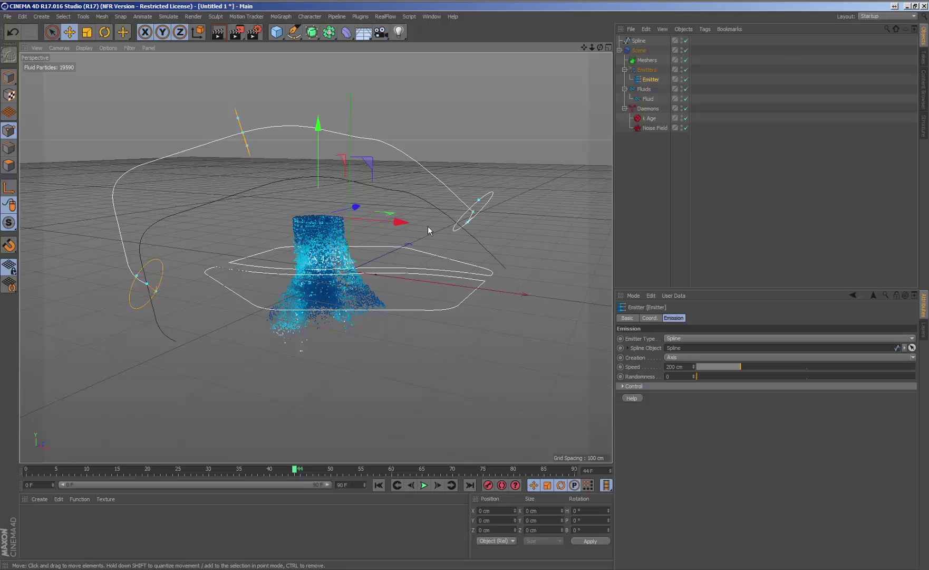
- Rewind to frame 0, preview fluid flowing along the spline, then stop playback
left_click_drag(427, 226, 426, 228, "alt")
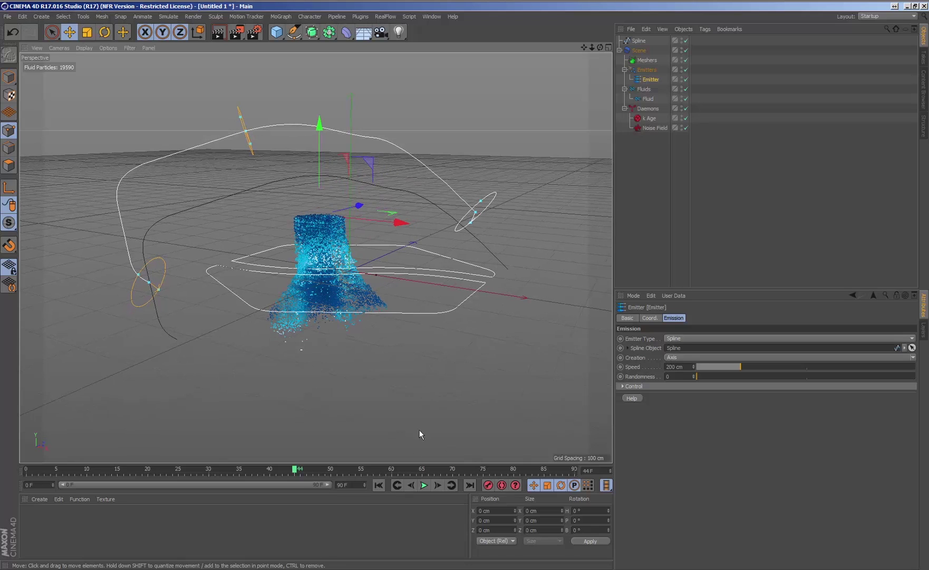
left_click(383, 485)
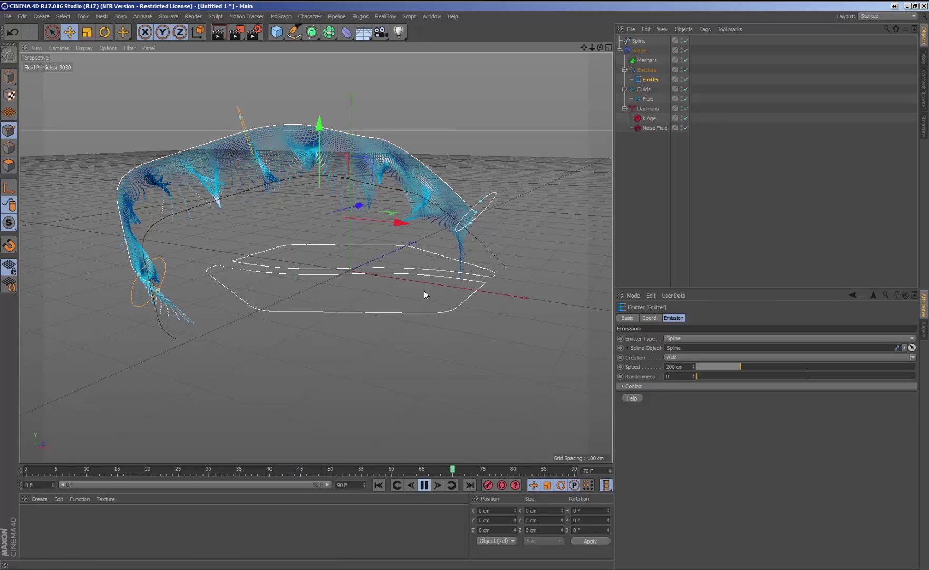
left_click_drag(424, 290, 383, 348, "alt")
left_click(429, 486)
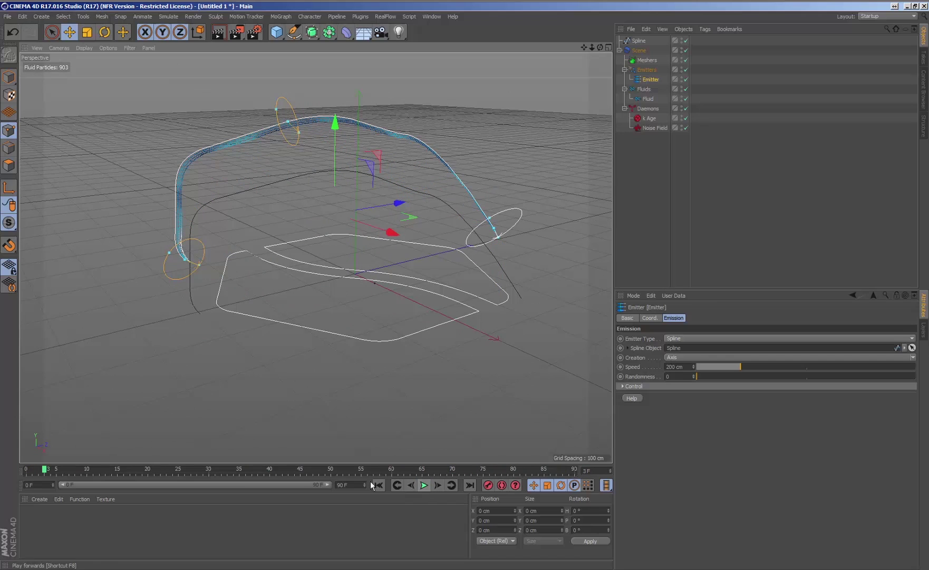
left_click_drag(400, 267, 450, 171, "alt")
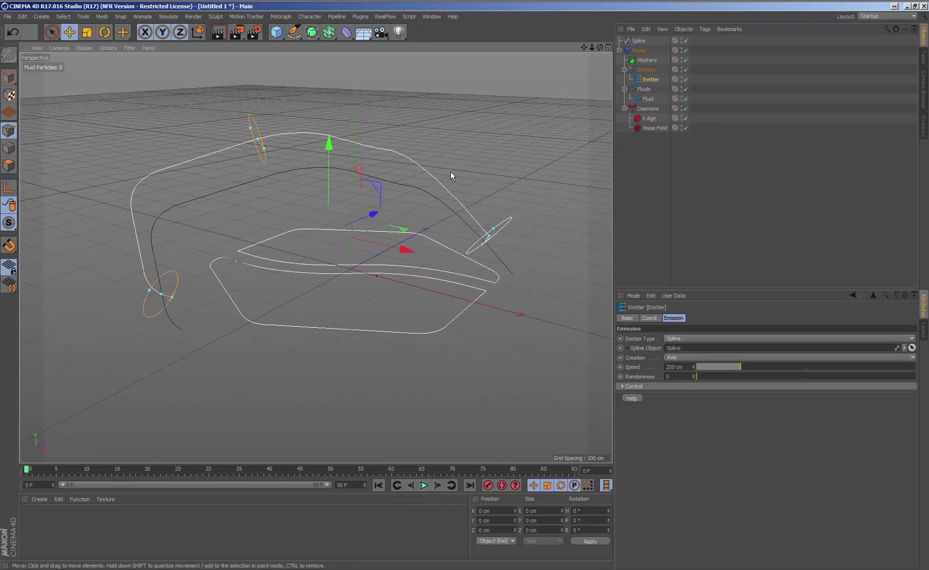
- Delete the old emitter and add a new Spline emitter linked to the drawn Spline
key("Delete")
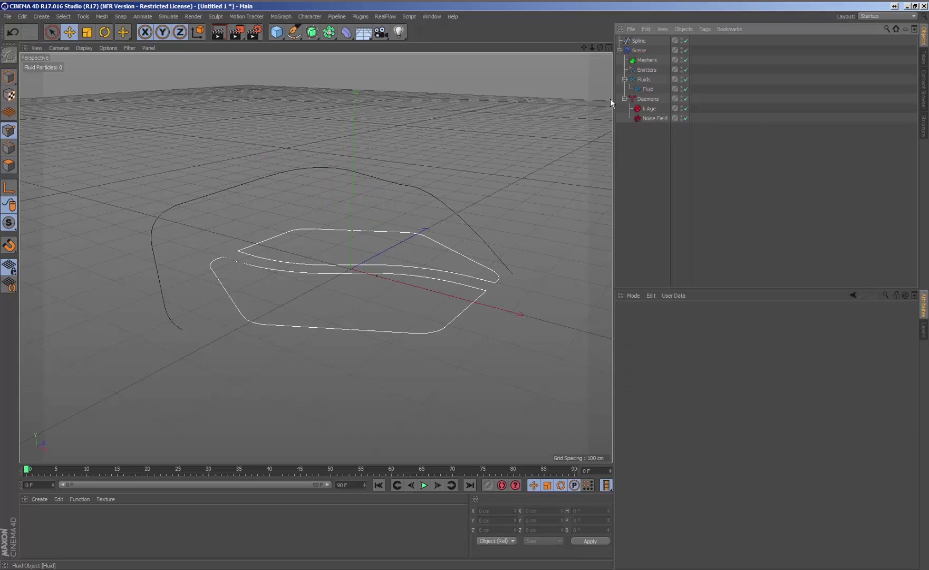
left_click(444, 203)
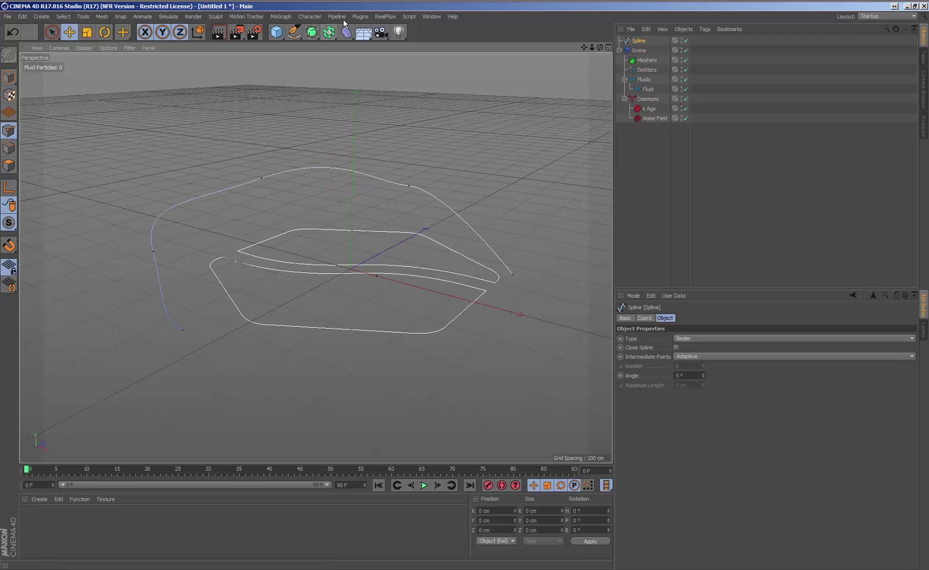
left_click(384, 17)
mouse_move(390, 47)
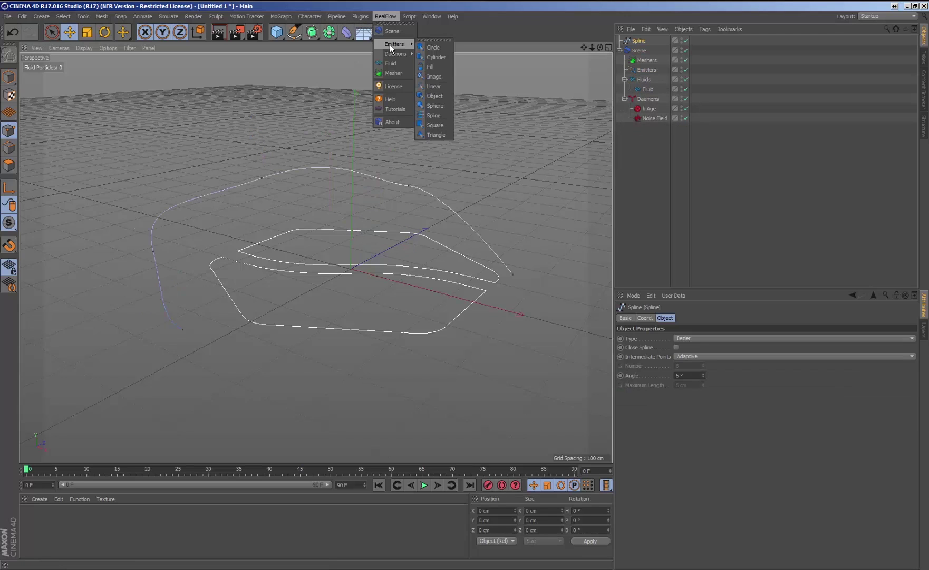
left_click(434, 115)
left_click_drag(641, 43, 676, 263)
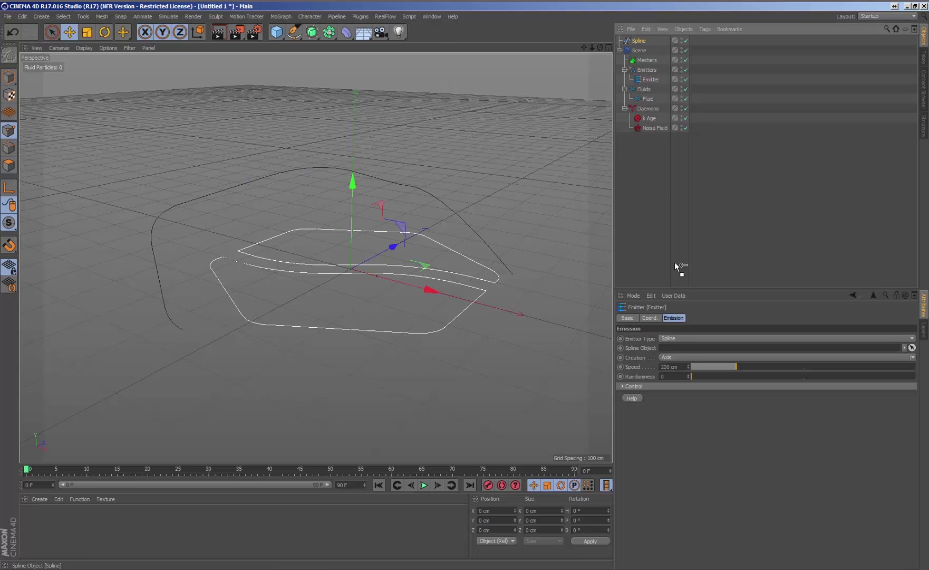
- Play the simulation to watch fluid stream along the curve
left_click_drag(444, 264, 426, 240, "alt")
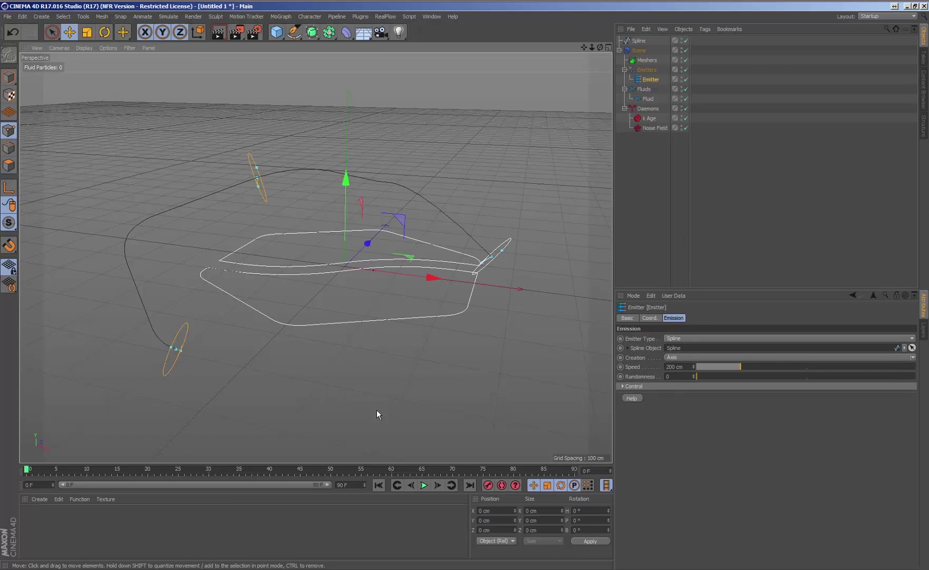
left_click(424, 486)
left_click_drag(314, 252, 282, 260, "alt")
- Set the Noise Field's Strength to 966.3 cm and Noise space scale to 11.5
left_click(657, 128)
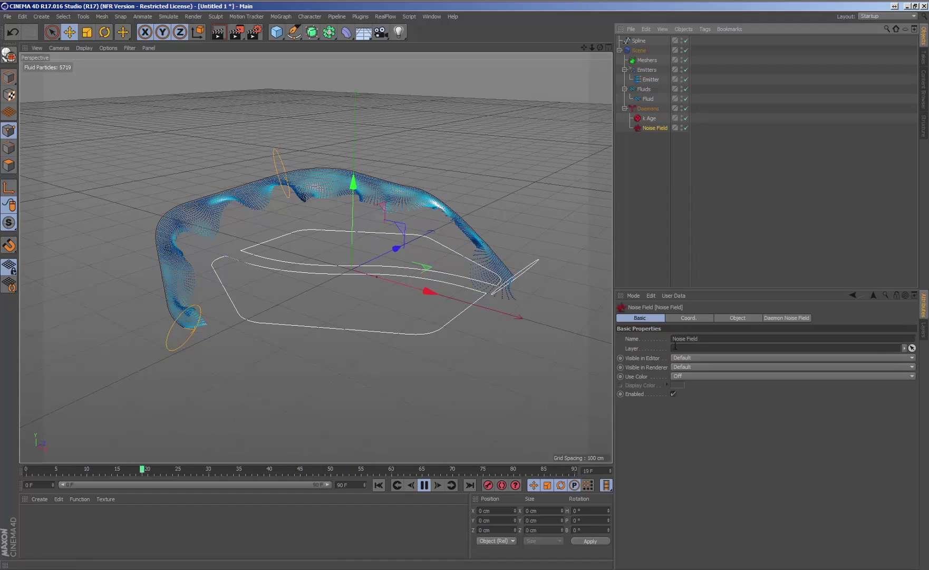
left_click(766, 319)
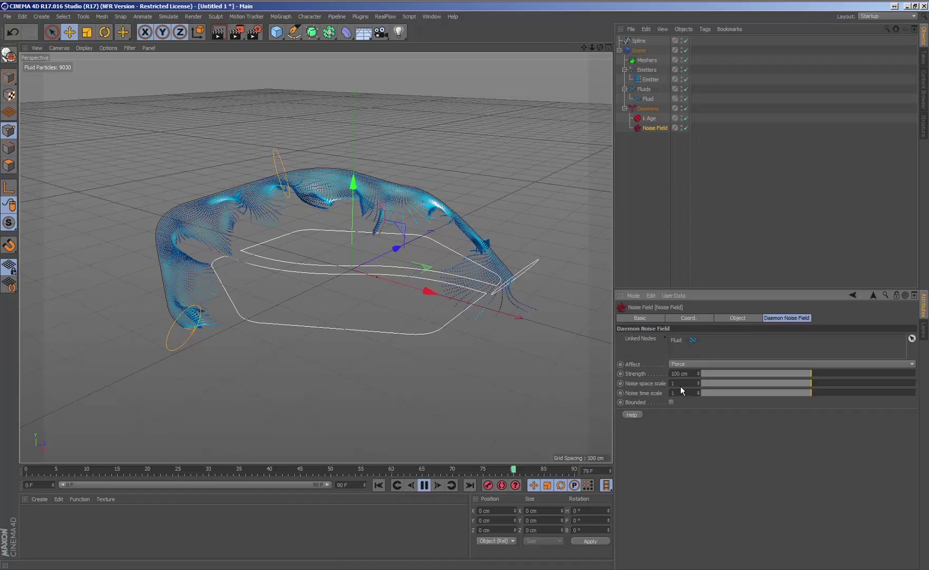
left_click_drag(812, 374, 859, 373)
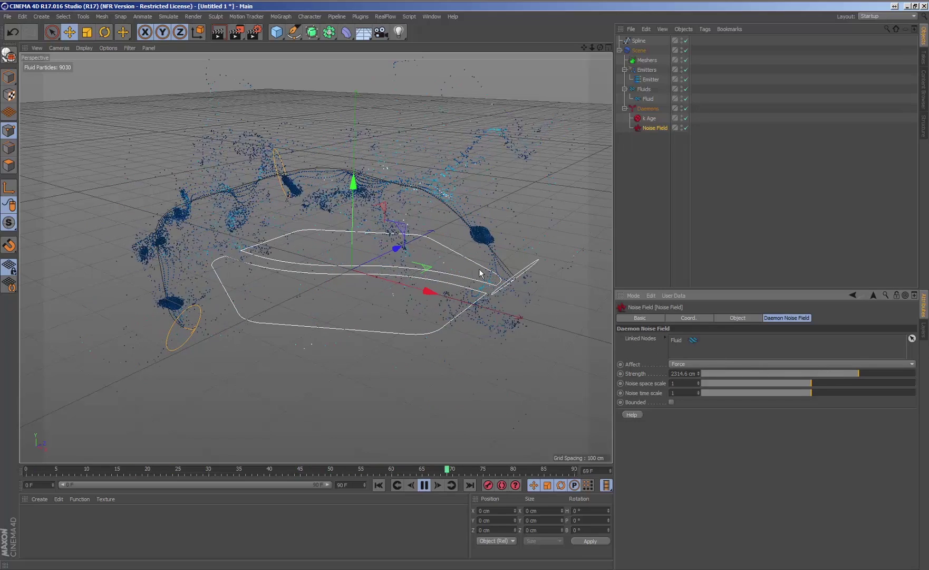
left_click_drag(871, 372, 826, 376)
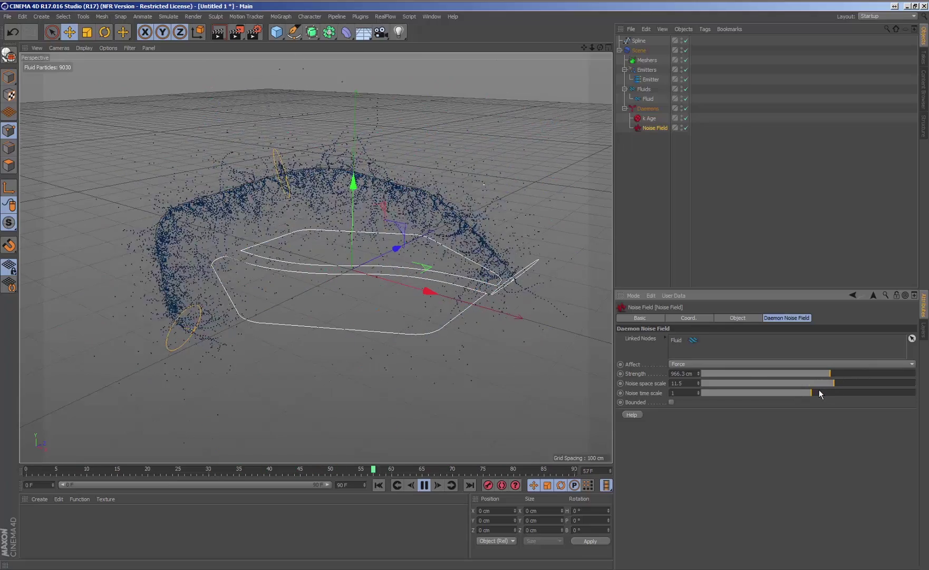
scroll(546, 281, "down", 3)
mouse_move(543, 276)
left_mouse_down("alt")
mouse_move(473, 278)
mouse_move(589, 277)
mouse_move(583, 259)
mouse_move(607, 254)
mouse_move(560, 275)
left_mouse_up("alt")
scroll(587, 278, "up", 4)
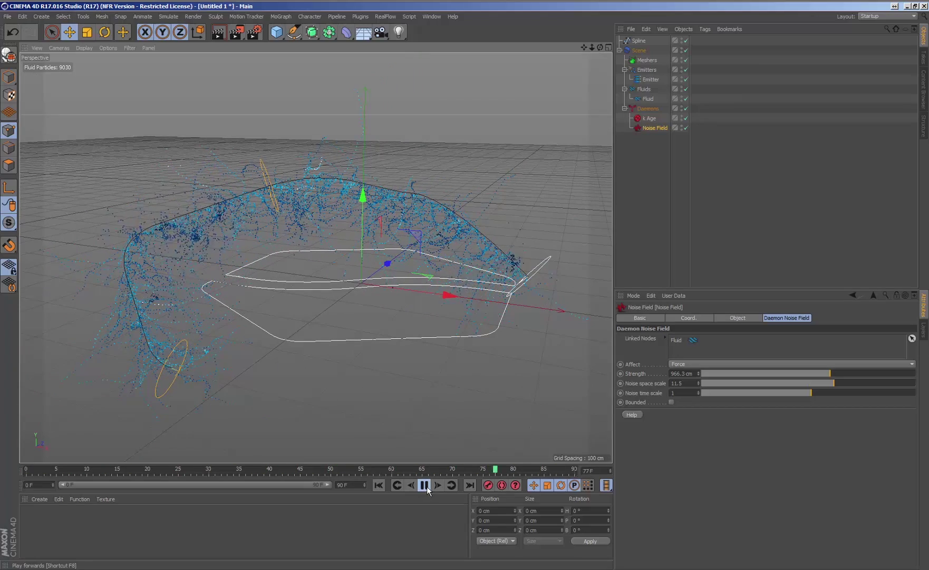
- Add a RealFlow Mesher to form the grey liquid surface, then stop playback
left_click(385, 16)
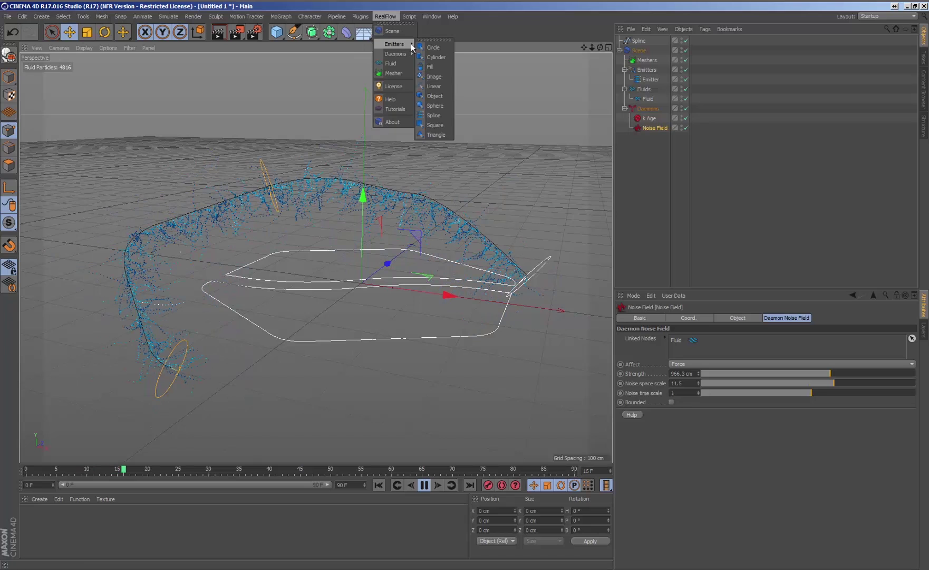
left_click(395, 73)
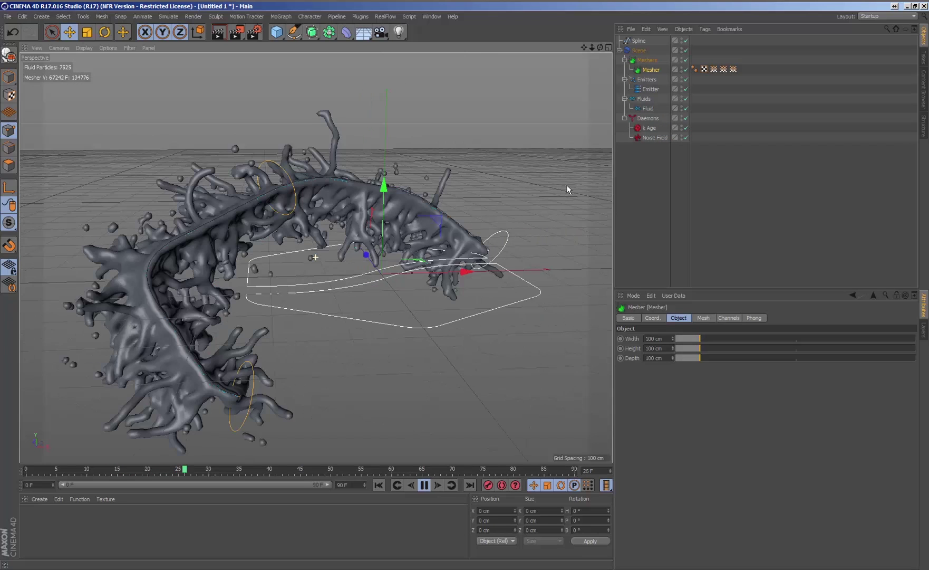
left_click_drag(509, 185, 449, 302, "alt")
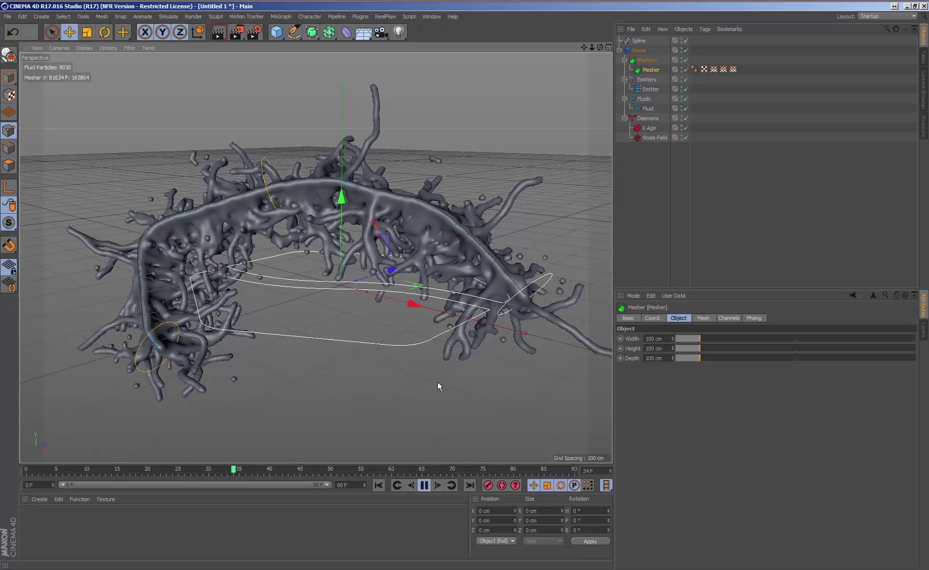
left_click(426, 486)
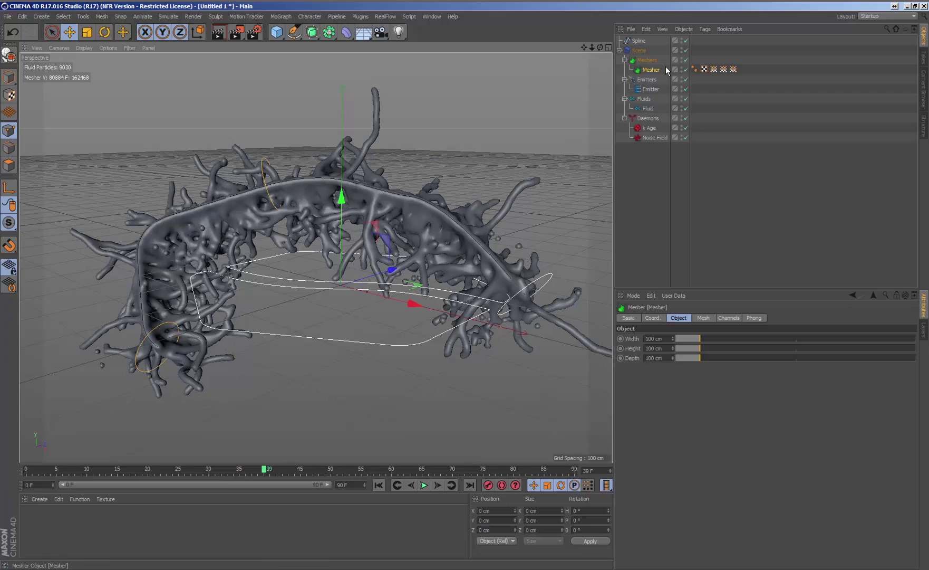